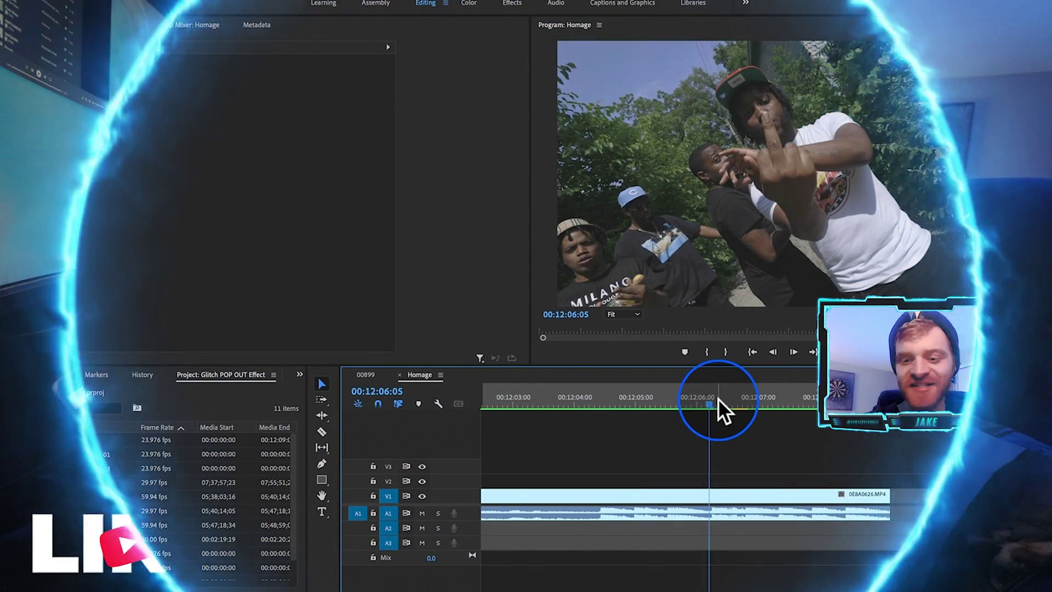
Step the Homage sequence playhead forward to 00:12:06:14.
{"action": "key", "text": "Right"}
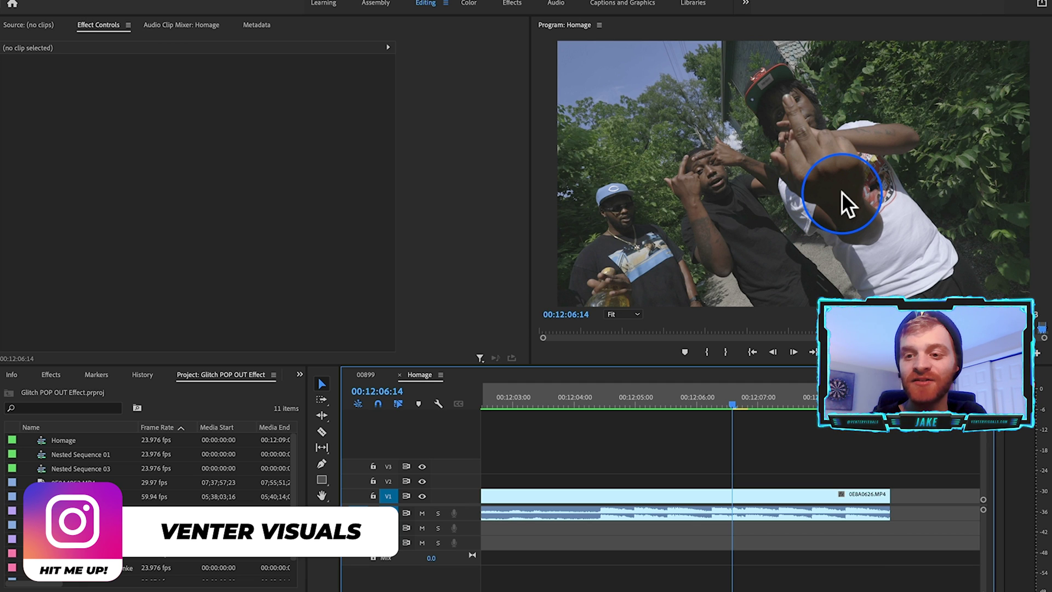
{"action": "scroll", "coordinate": [747, 528], "scroll_direction": "up", "scroll_amount": 5}
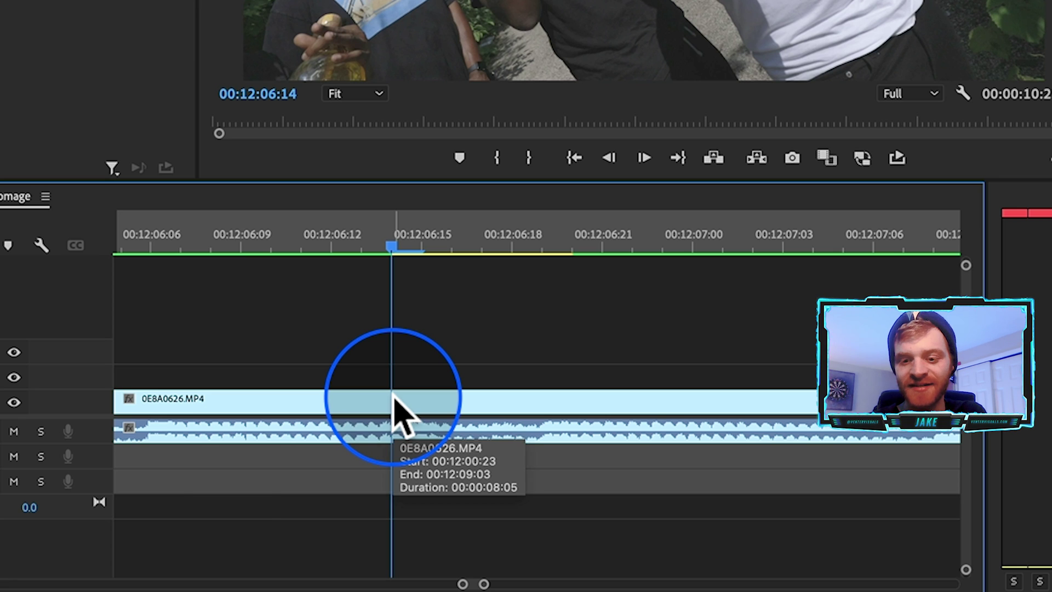
Razor-cut 0E8A0626.MP4 at 00:12:06:14 and around 00:12:06:20, then select the middle piece.
{"action": "key", "text": "c"}
{"action": "left_click", "coordinate": [396, 403]}
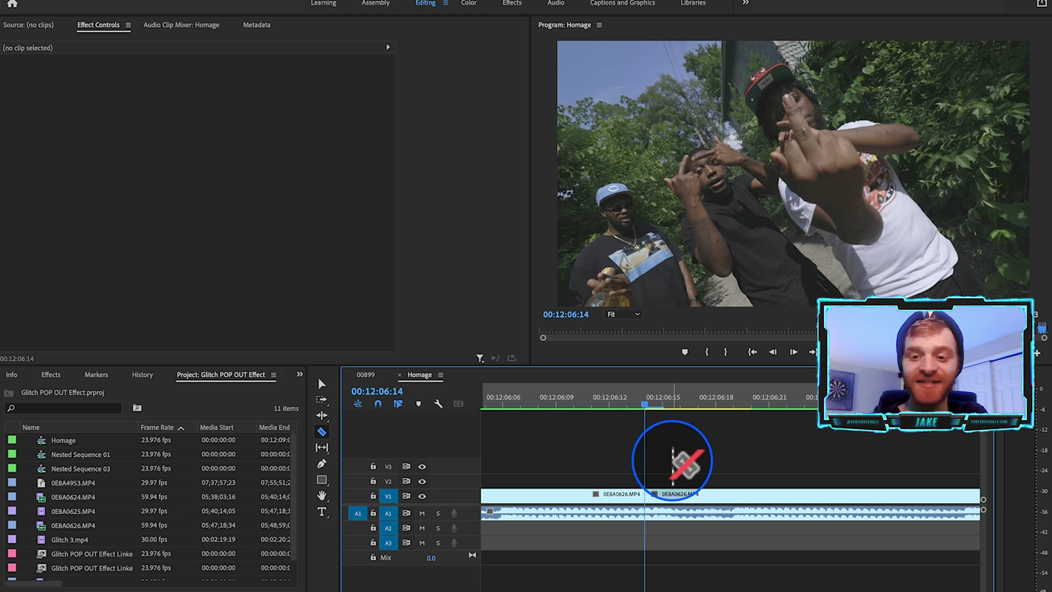
{"action": "key", "text": "Right"}
{"action": "key", "text": "Right"}
{"action": "key", "text": "Right"}
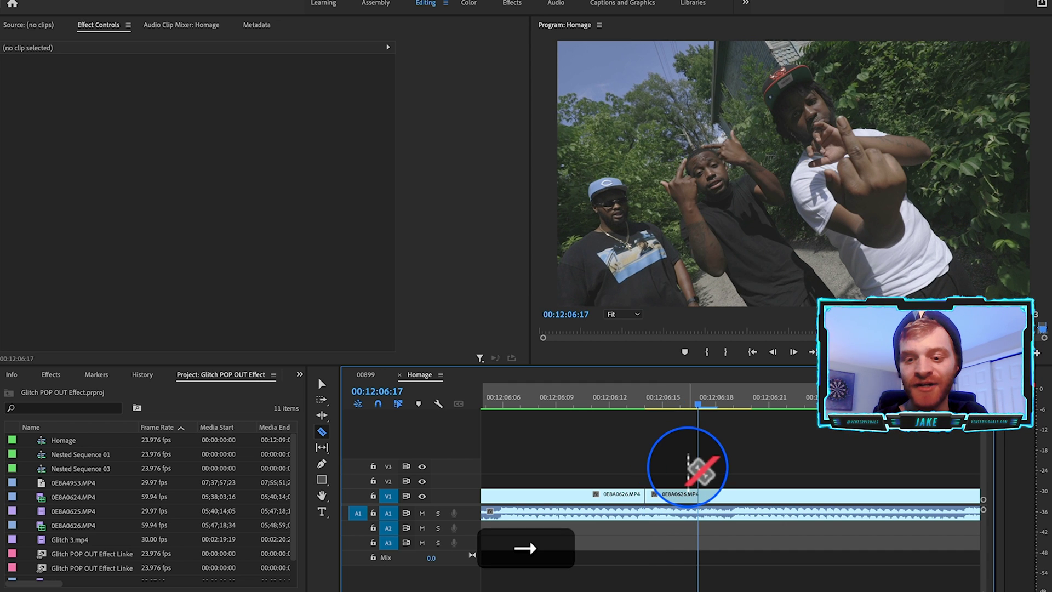
{"action": "key", "text": "Right"}
{"action": "key", "text": "Right"}
{"action": "key", "text": "Right"}
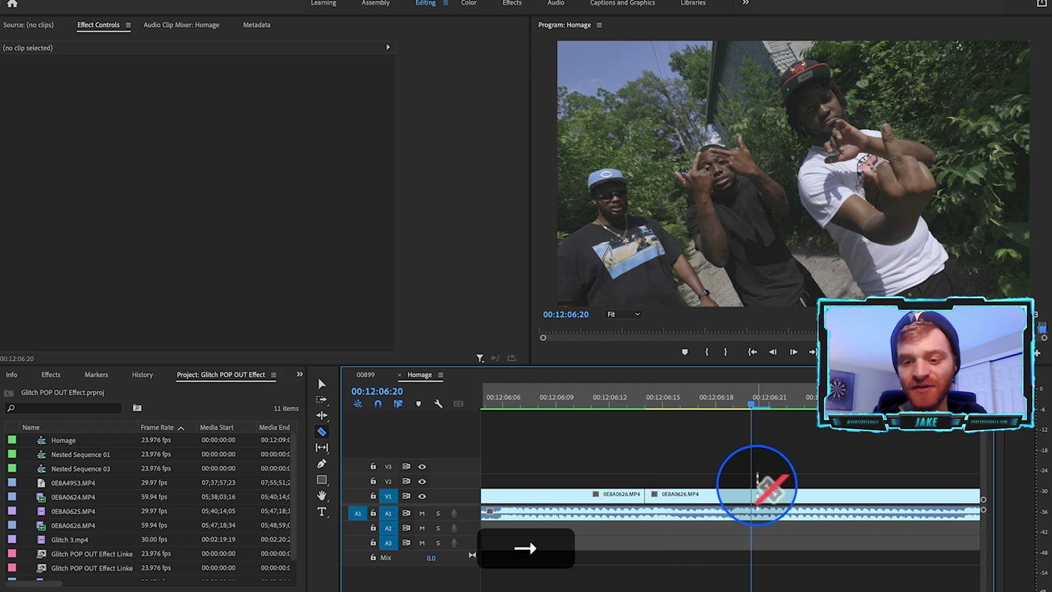
{"action": "left_click", "coordinate": [752, 493]}
{"action": "key", "text": "v"}
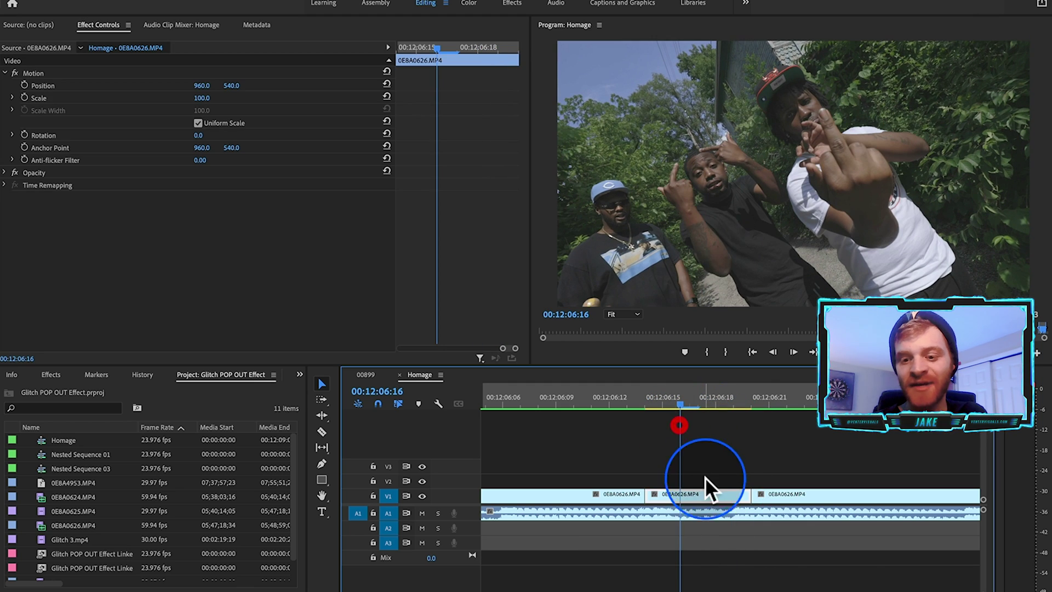
{"action": "left_click", "coordinate": [681, 403]}
{"action": "left_click", "coordinate": [689, 496]}
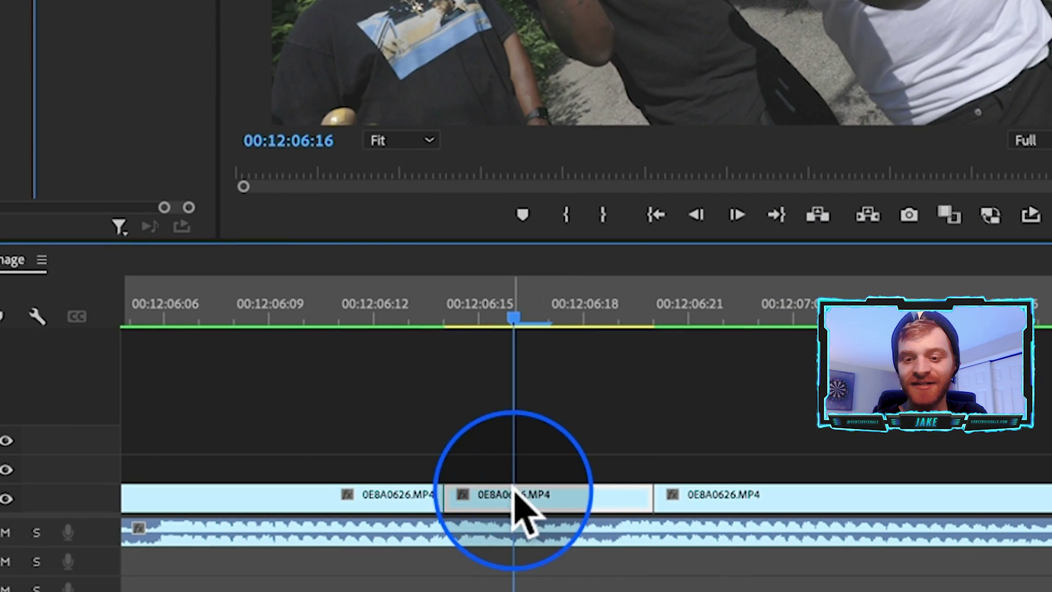
{"action": "mouse_move", "coordinate": [702, 494]}
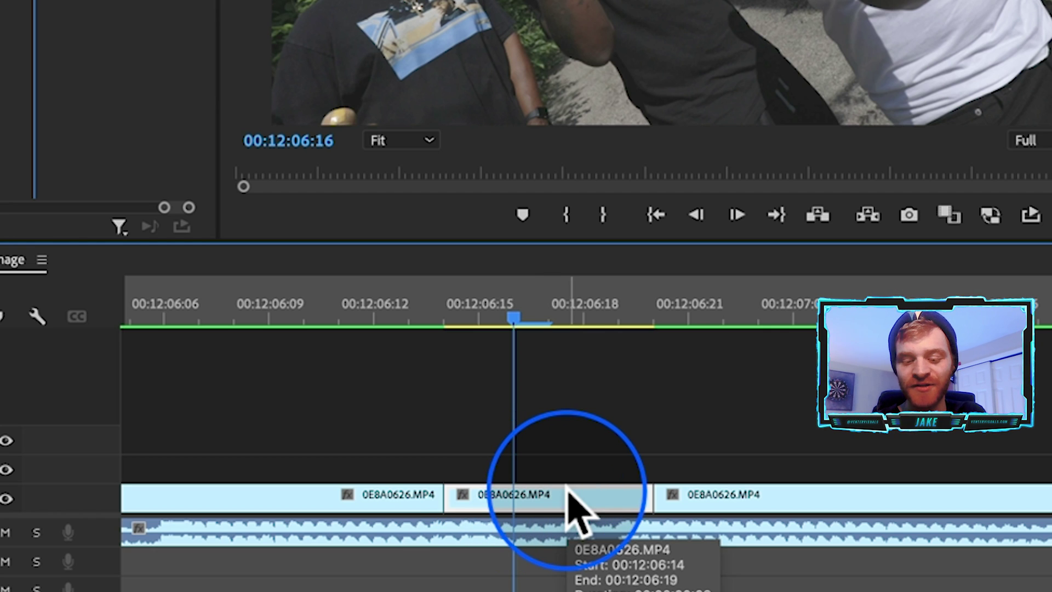
{"action": "key", "text": "alt"}
Alt-drag a copy of the short piece onto V2 and nest it as Nested Sequence 05.
{"action": "left_click_drag", "start_coordinate": [580, 503], "coordinate": [579, 470]}
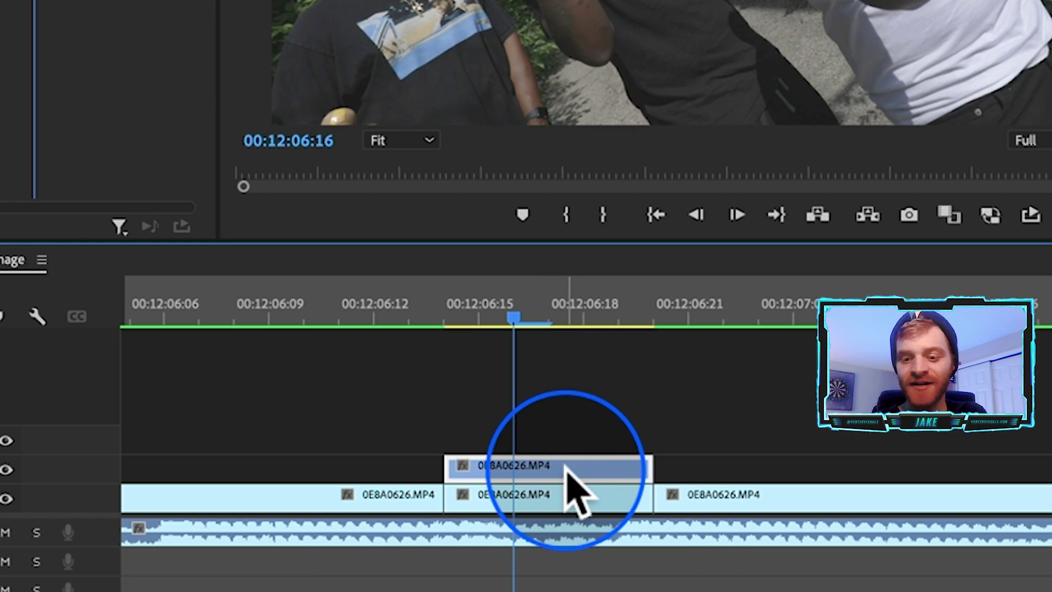
{"action": "right_click", "coordinate": [577, 486]}
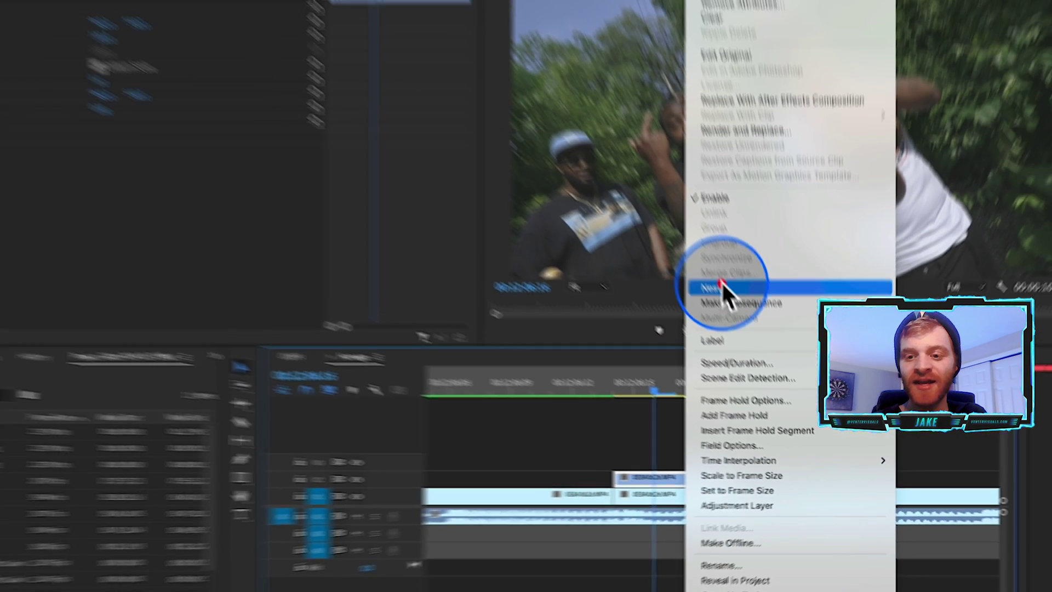
{"action": "left_click", "coordinate": [721, 286]}
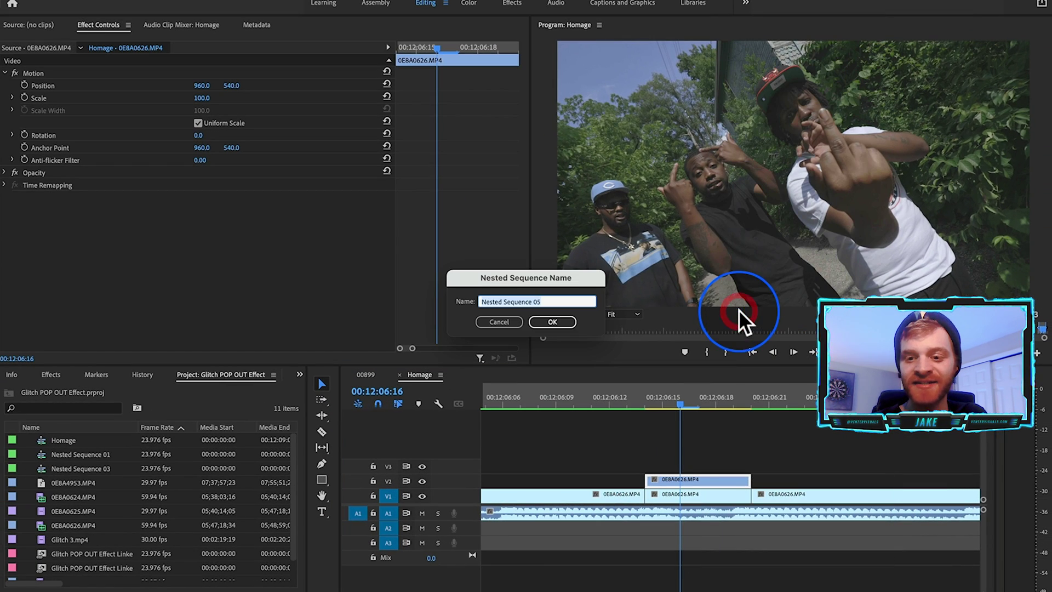
{"action": "left_click", "coordinate": [562, 324]}
Replace Nested Sequence 05 with a linked After Effects composition.
{"action": "left_click", "coordinate": [697, 479]}
{"action": "right_click", "coordinate": [703, 479]}
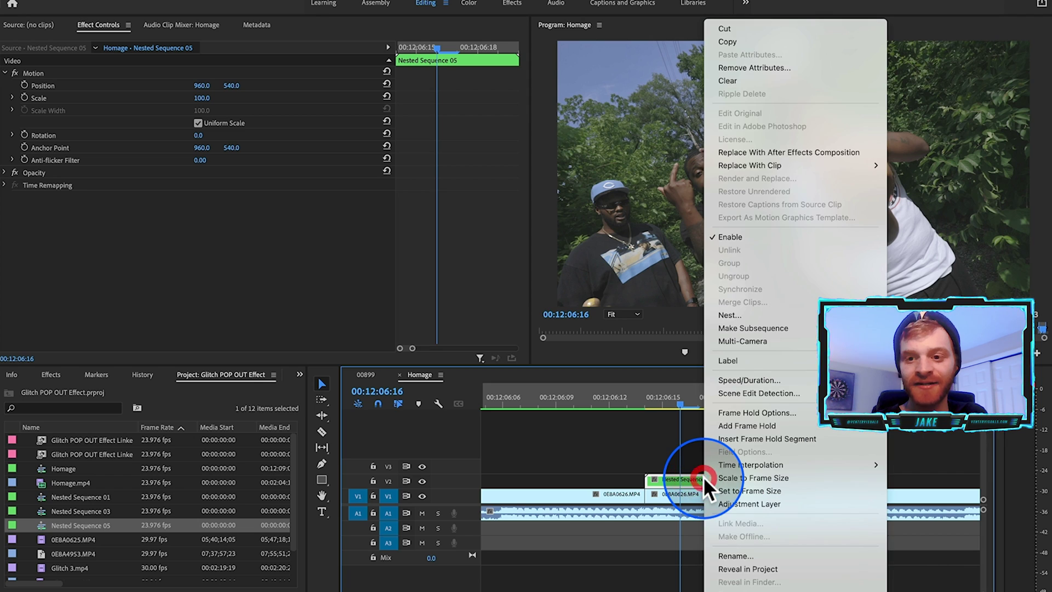
{"action": "left_click", "coordinate": [797, 153]}
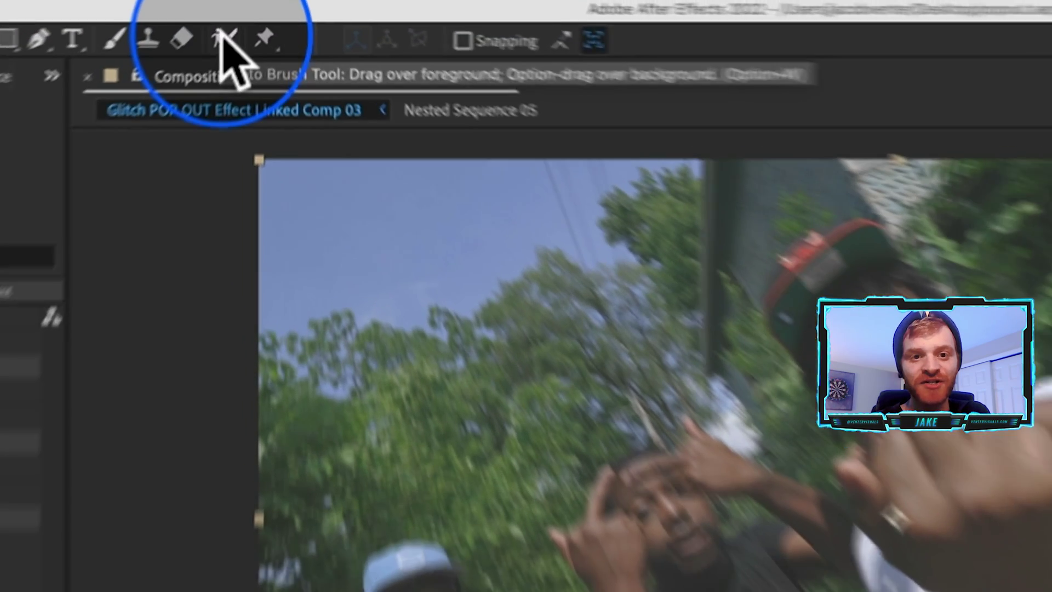
Roto Brush the man's shirt, chest and arm, subtracting the background left of his cap.
{"action": "left_click", "coordinate": [259, 10]}
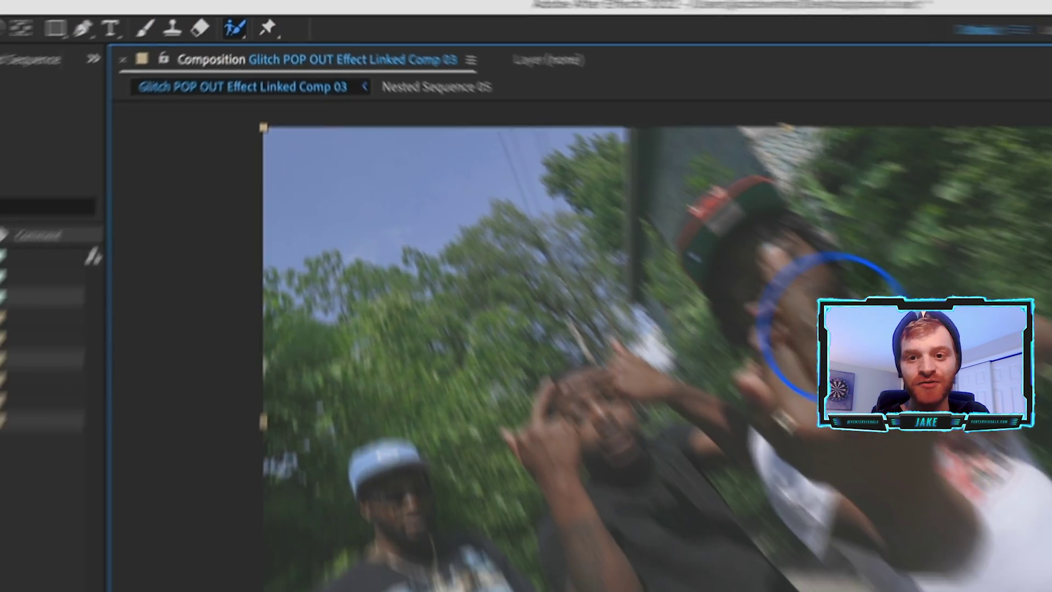
{"action": "mouse_move", "coordinate": [587, 176]}
{"action": "left_mouse_down"}
{"action": "mouse_move", "coordinate": [669, 348]}
{"action": "mouse_move", "coordinate": [564, 186]}
{"action": "mouse_move", "coordinate": [535, 106]}
{"action": "mouse_move", "coordinate": [502, 84]}
{"action": "mouse_move", "coordinate": [534, 77]}
{"action": "mouse_move", "coordinate": [567, 140]}
{"action": "mouse_move", "coordinate": [670, 148]}
{"action": "mouse_move", "coordinate": [659, 170]}
{"action": "mouse_move", "coordinate": [764, 350]}
{"action": "left_mouse_up"}
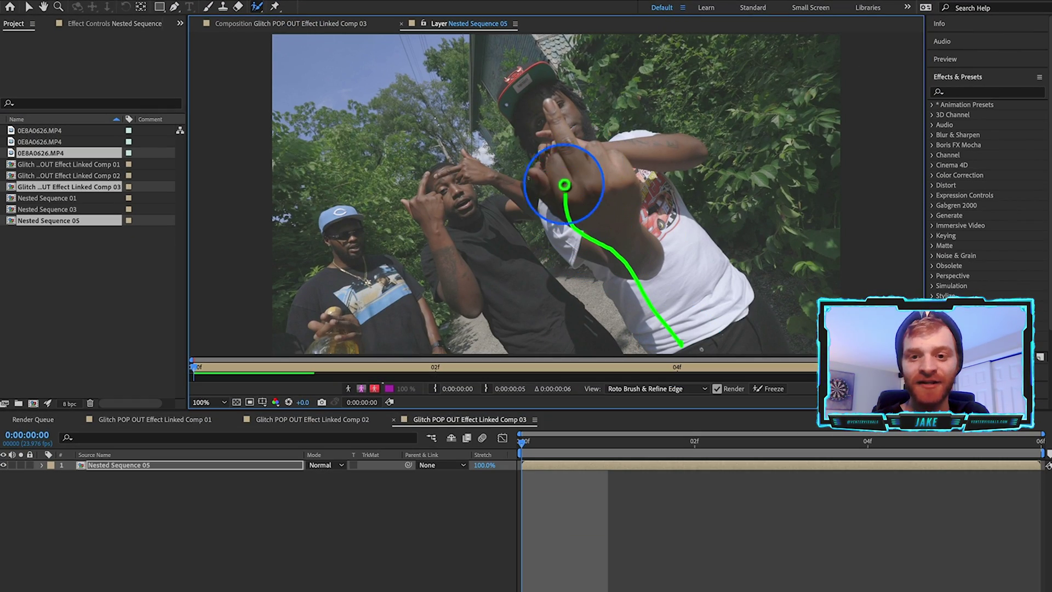
{"action": "key", "text": "alt"}
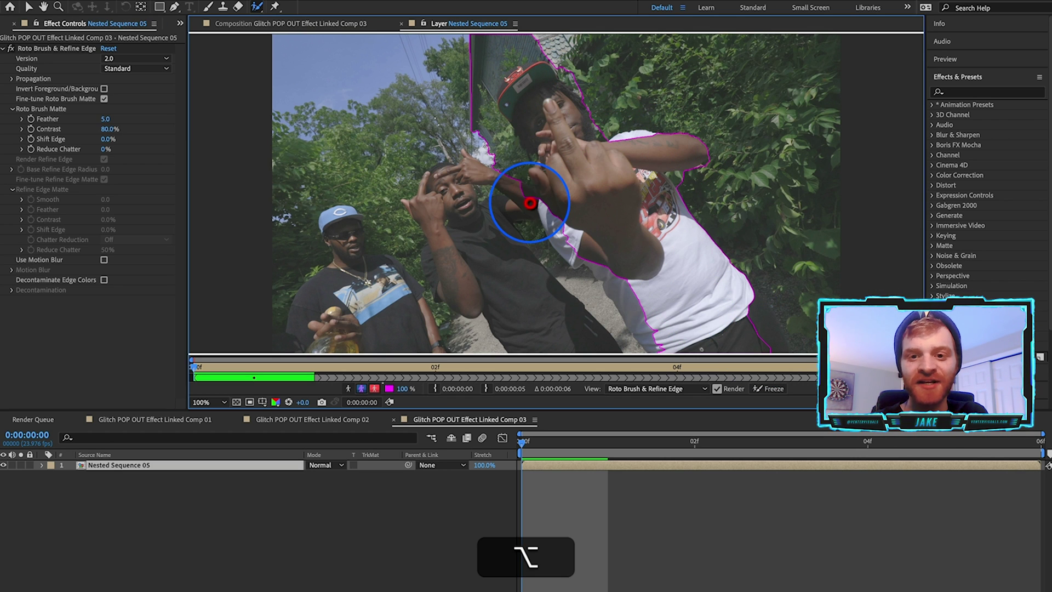
{"action": "mouse_move", "coordinate": [530, 201]}
{"action": "left_mouse_down"}
{"action": "mouse_move", "coordinate": [567, 193]}
{"action": "mouse_move", "coordinate": [570, 239]}
{"action": "mouse_move", "coordinate": [637, 316]}
{"action": "left_mouse_up"}
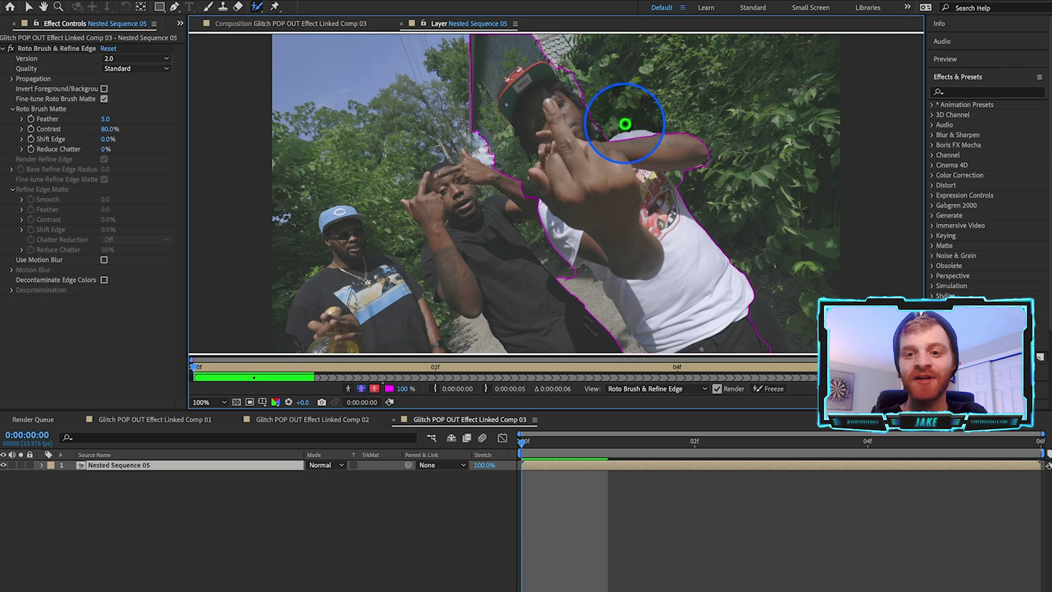
{"action": "key", "text": "alt"}
{"action": "mouse_move", "coordinate": [514, 180]}
{"action": "left_mouse_down"}
{"action": "mouse_move", "coordinate": [485, 25]}
{"action": "mouse_move", "coordinate": [550, 33]}
{"action": "mouse_move", "coordinate": [589, 105]}
{"action": "left_mouse_up"}
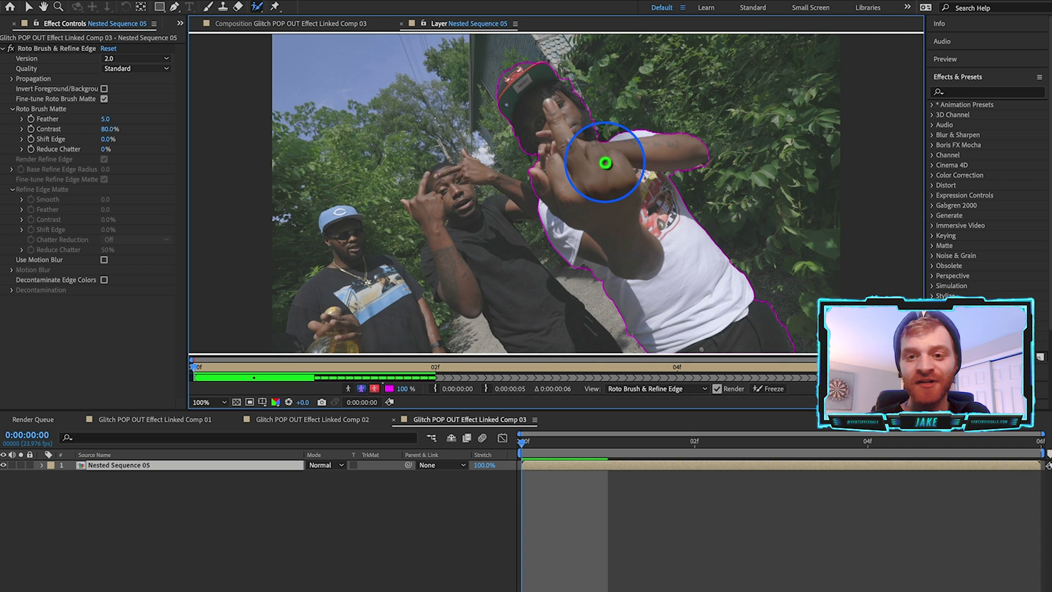
Step forward frame by frame, touching up the Roto Brush outline around the cap.
{"action": "key", "text": "2"}
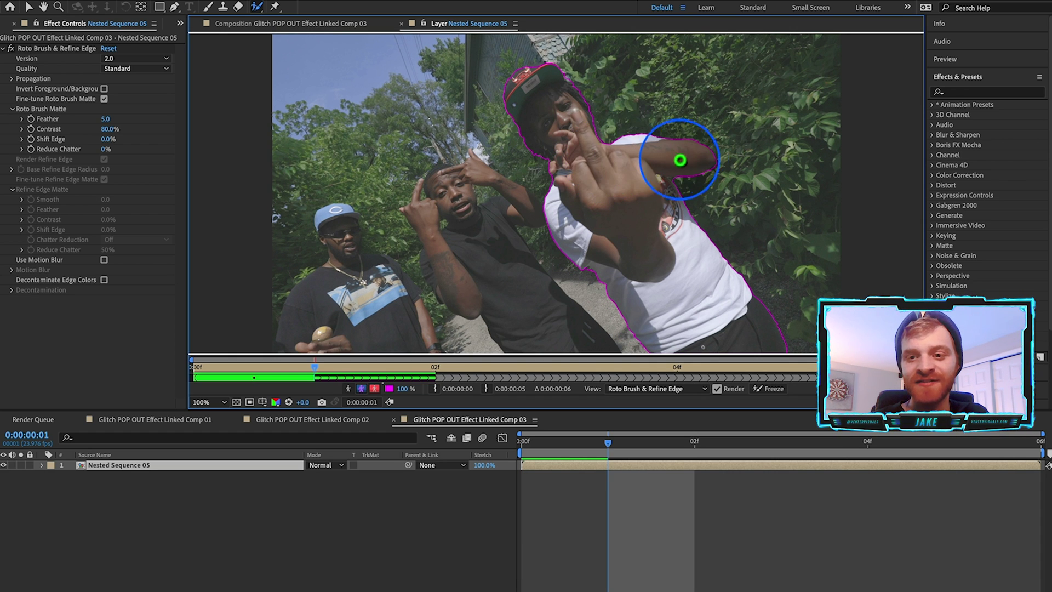
{"action": "key", "text": "2"}
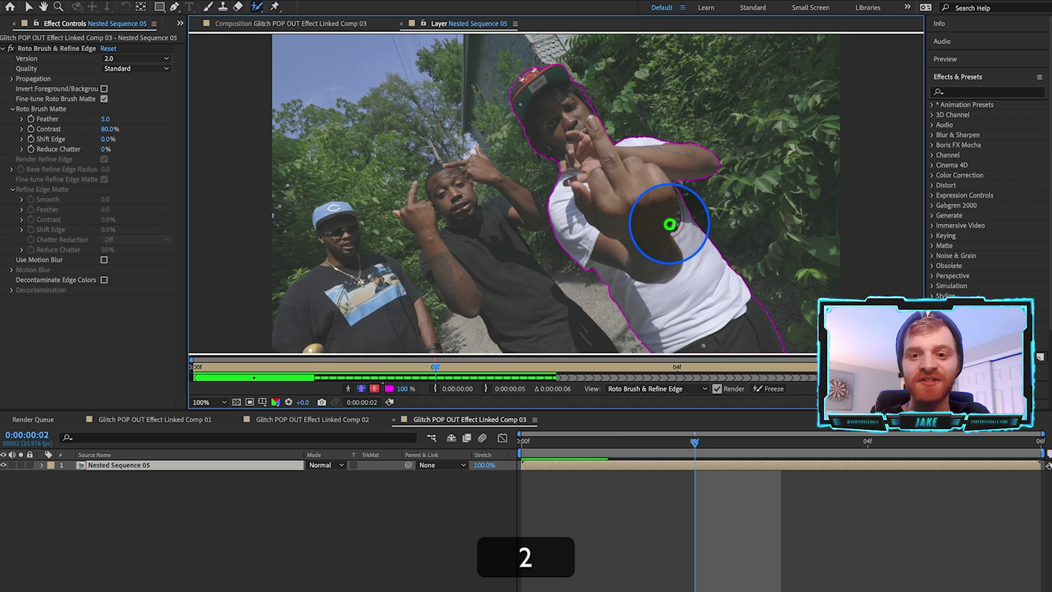
{"action": "key", "text": "2"}
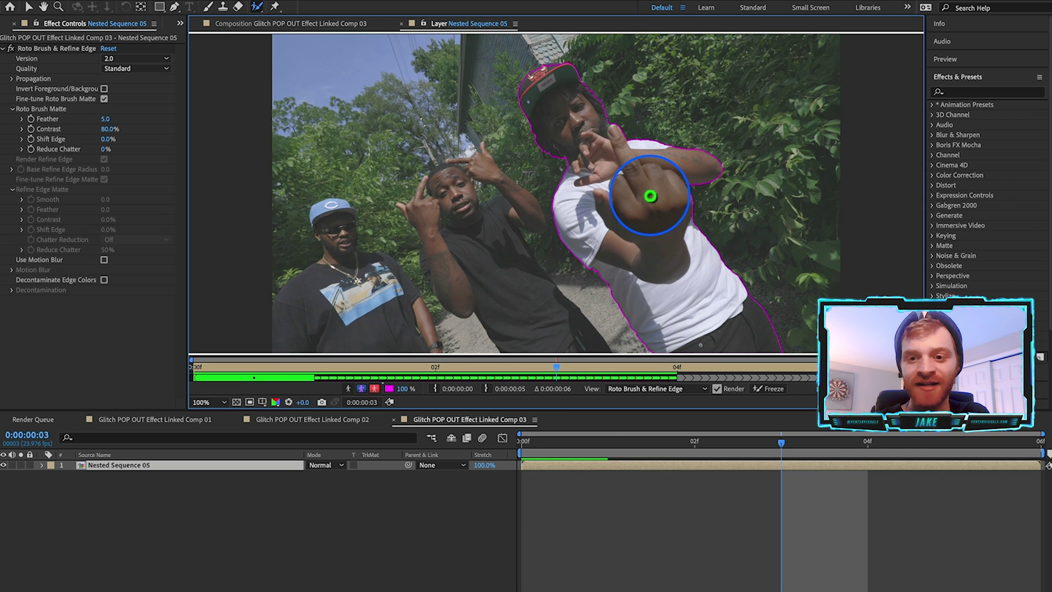
{"action": "key", "text": "2"}
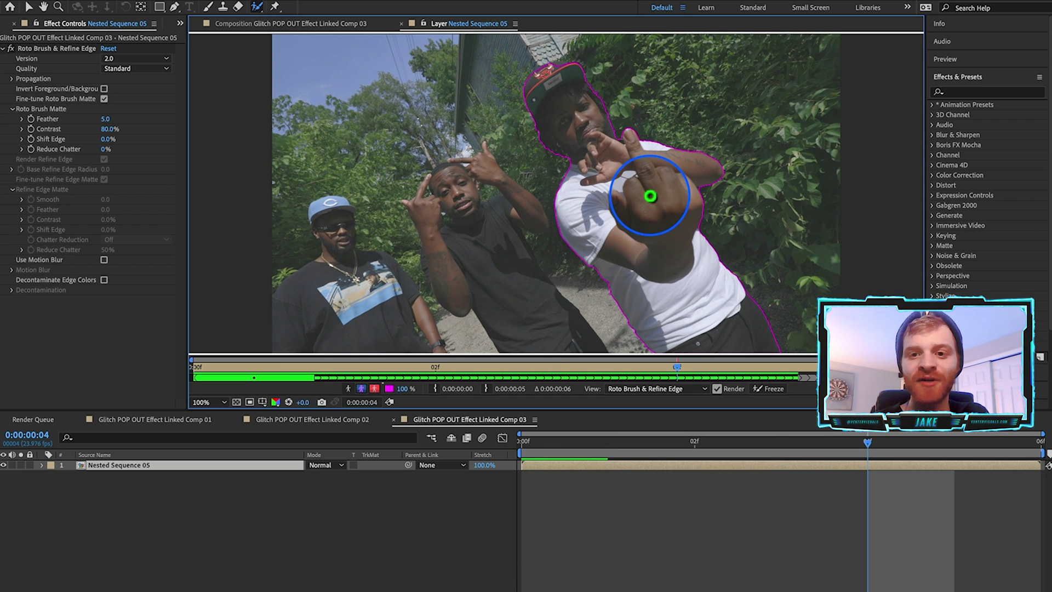
{"action": "left_click_drag", "start_coordinate": [559, 72], "coordinate": [571, 71]}
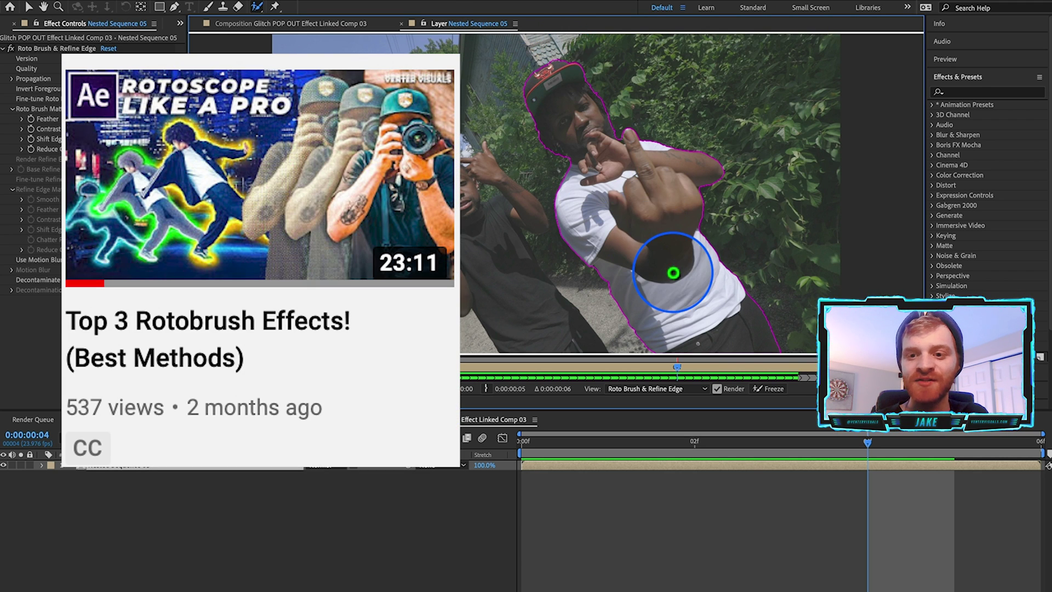
{"action": "key", "text": "2"}
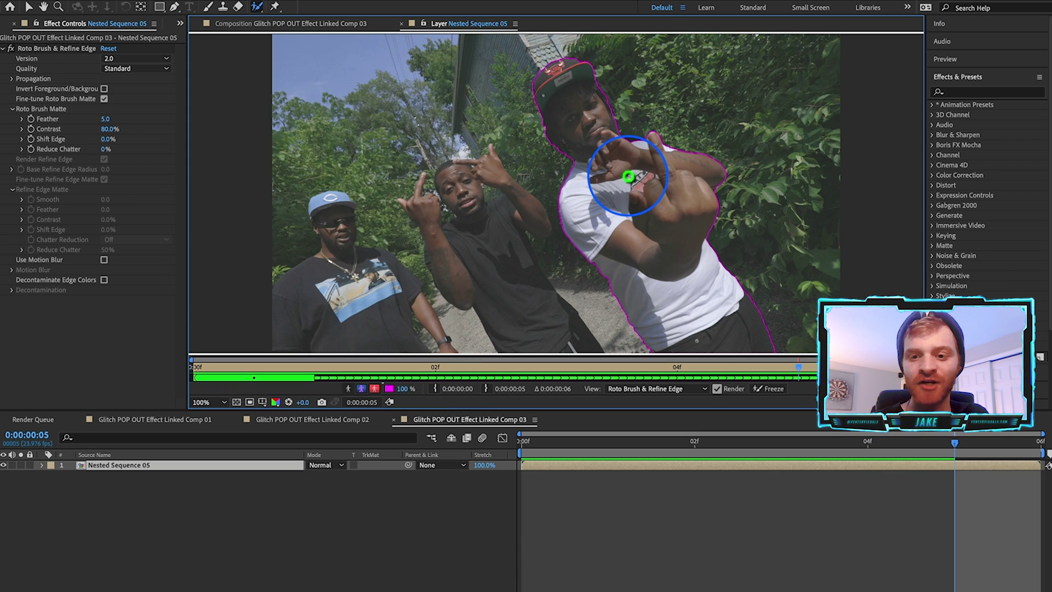
Check the roto outline on the final footage frames, stepping back and forth between them.
{"action": "key", "text": "Page_Down"}
{"action": "key", "text": "1"}
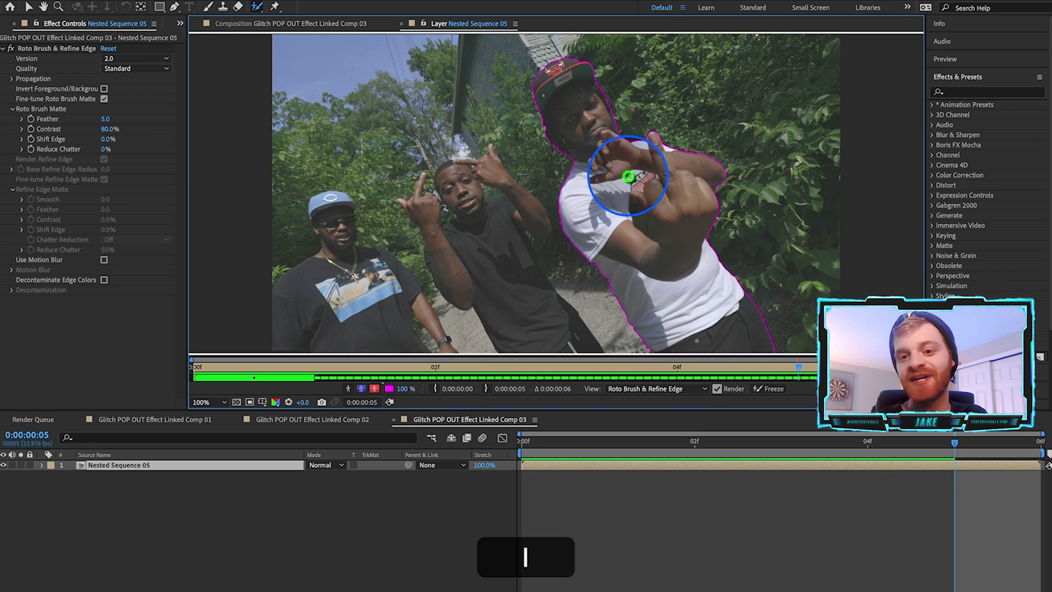
{"action": "key", "text": "Page_Down"}
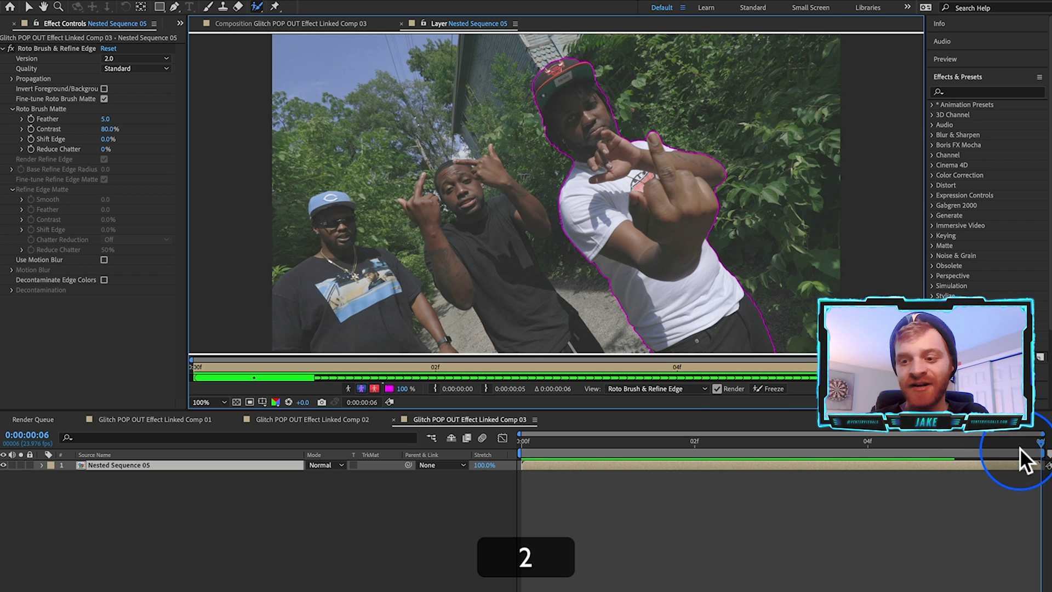
{"action": "key", "text": "1"}
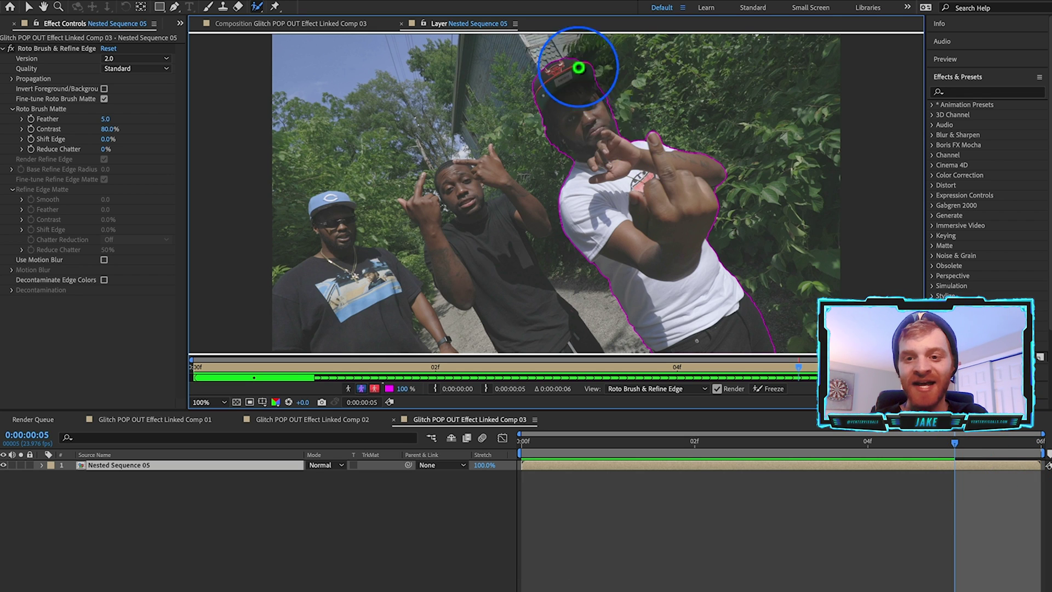
{"action": "key", "text": "Page_Down"}
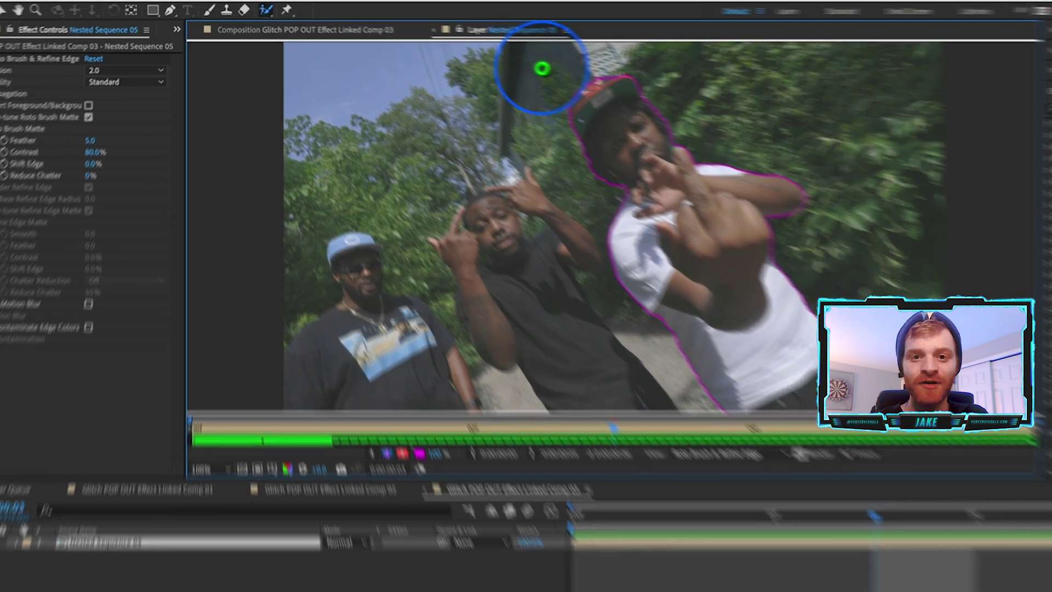
Show the cut-out in the Composition panel with the transparency grid, back at the first frame.
{"action": "left_click", "coordinate": [243, 29]}
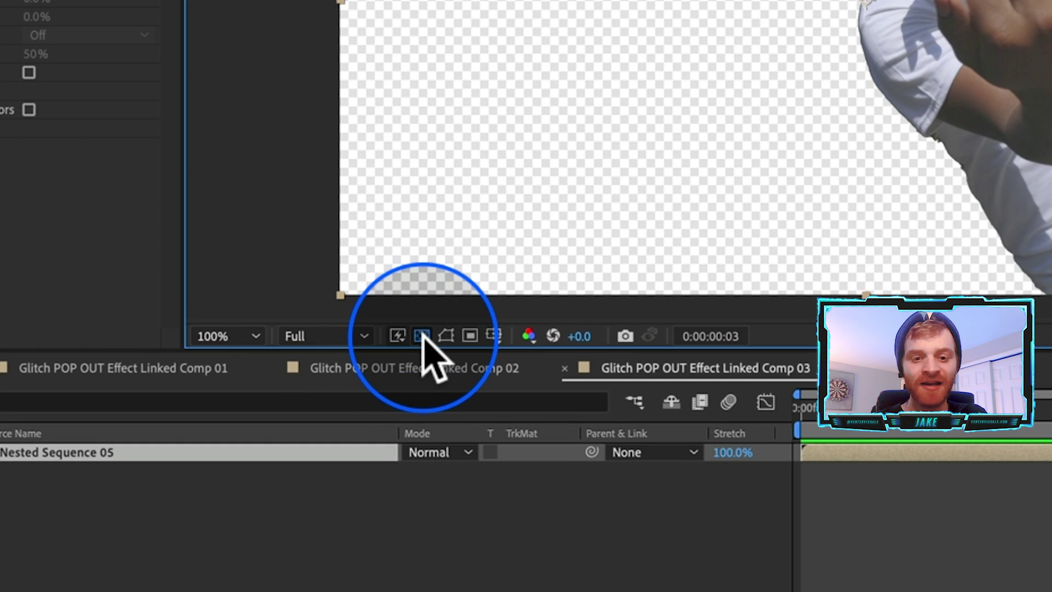
{"action": "left_click", "coordinate": [423, 336]}
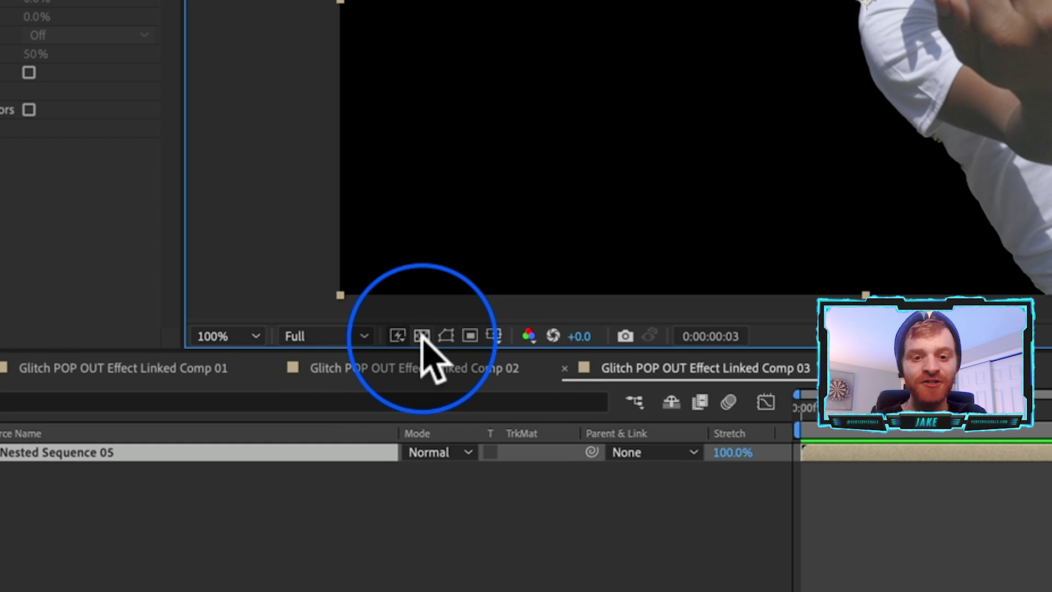
{"action": "left_click", "coordinate": [423, 335]}
{"action": "left_click_drag", "start_coordinate": [543, 432], "coordinate": [538, 433]}
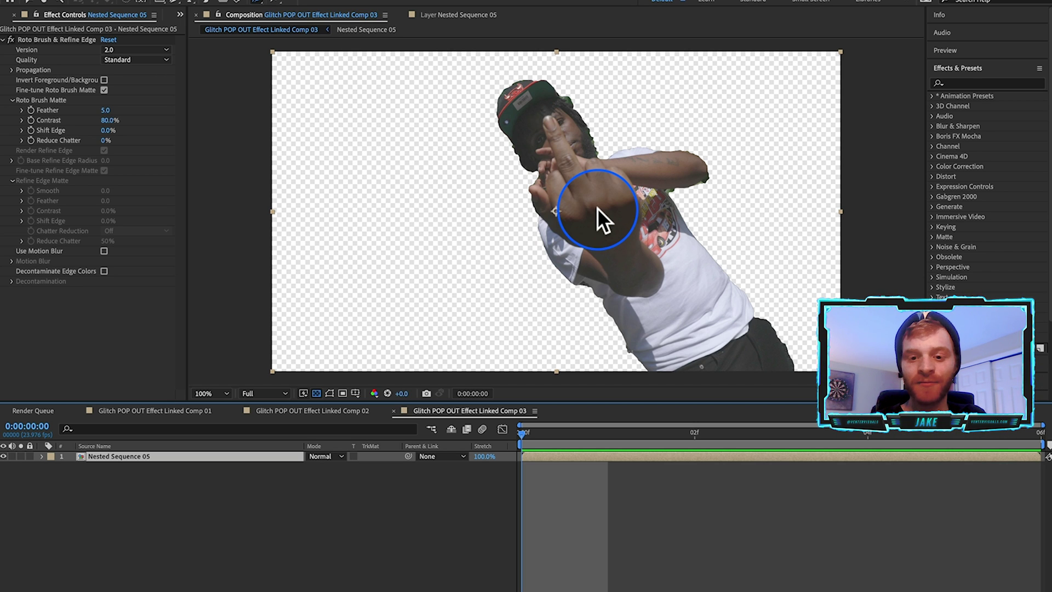
Scale the cut-out man to 115% and save the After Effects project.
{"action": "key", "text": "s"}
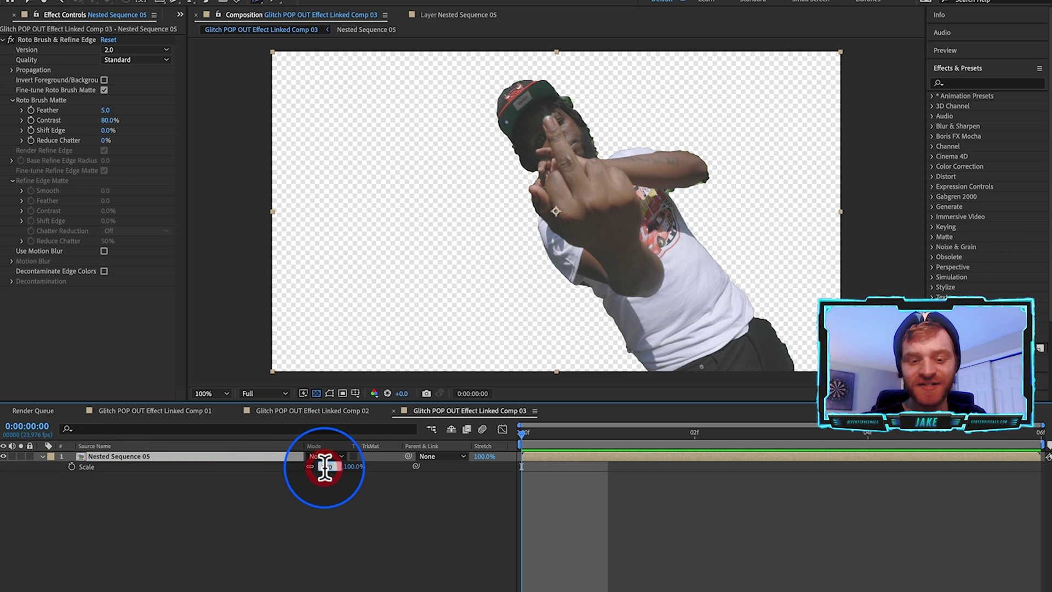
{"action": "type", "text": "15"}
{"action": "key", "text": "Return"}
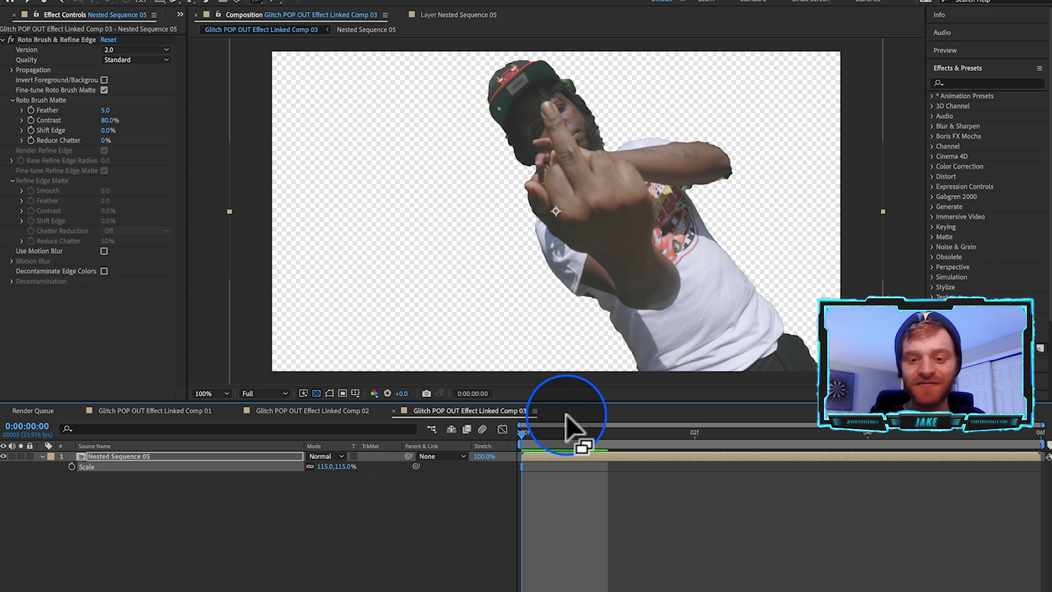
{"action": "key", "text": "super+s"}
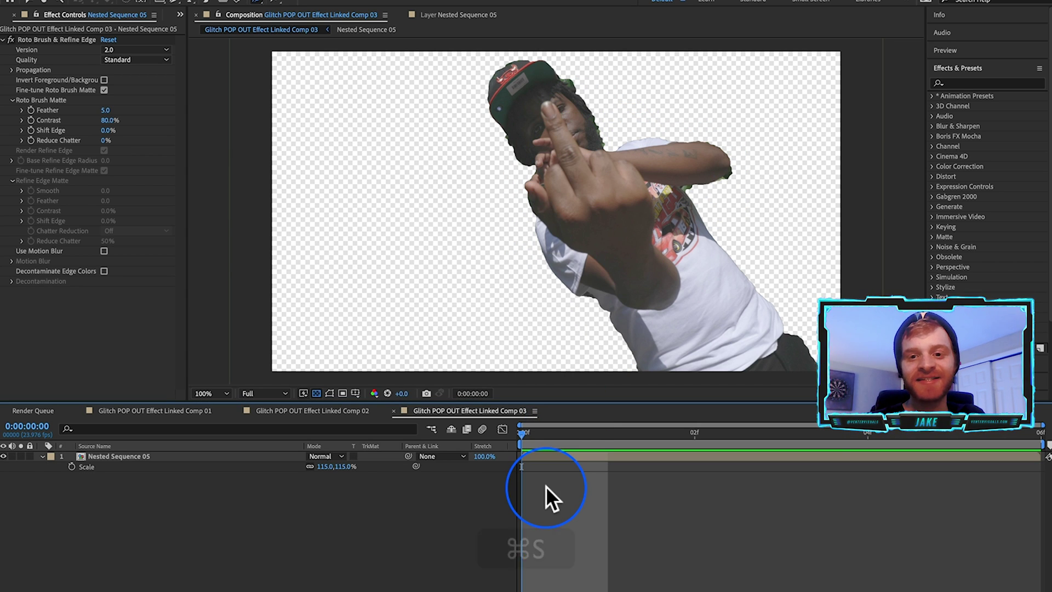
{"action": "left_click", "coordinate": [568, 585]}
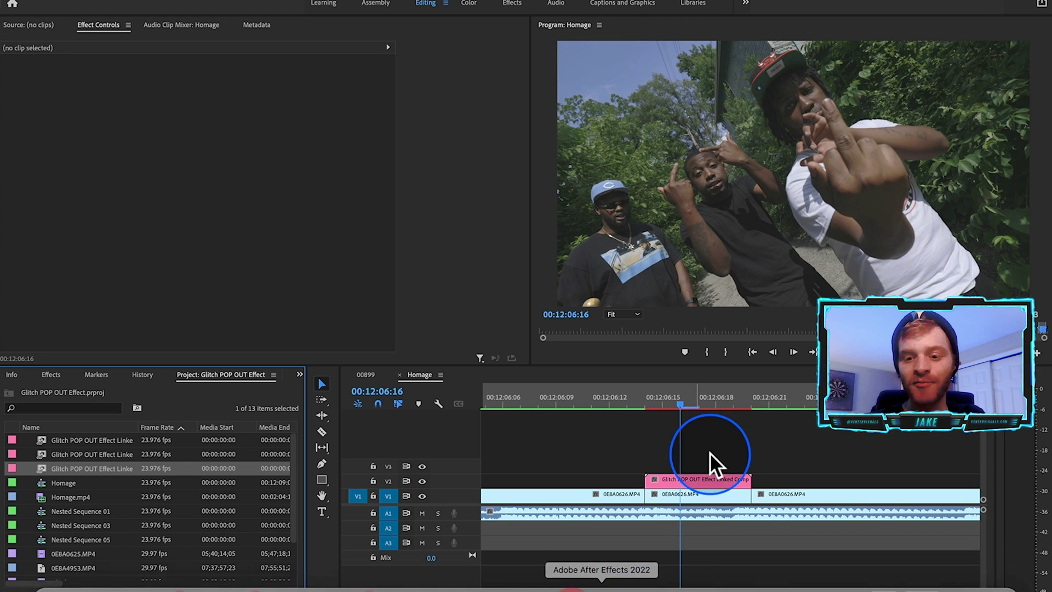
Inspect the timeline clips and move the linked comp clip back into place above the footage.
{"action": "left_click", "coordinate": [704, 479]}
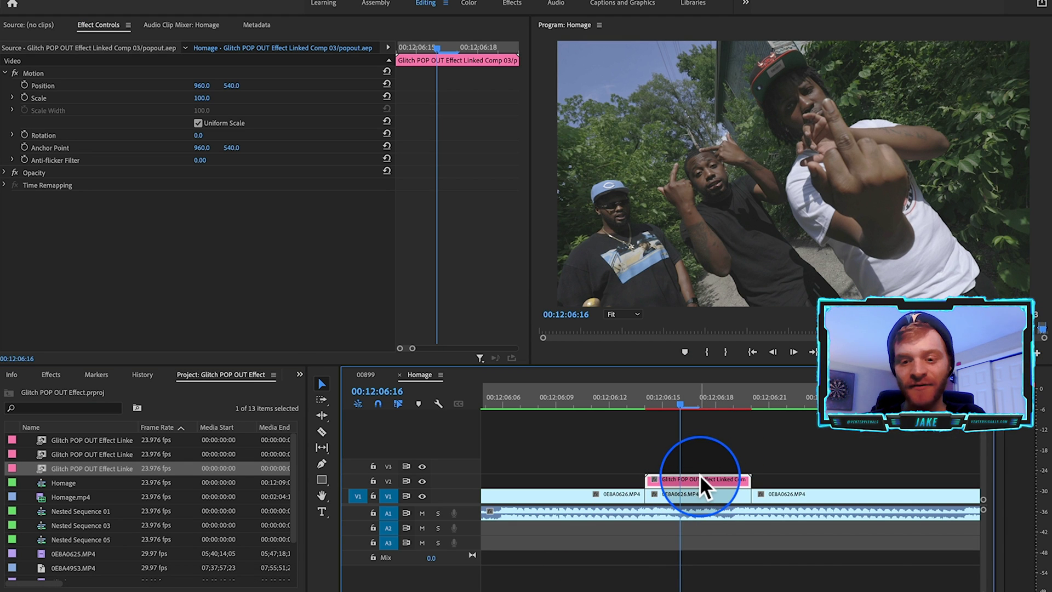
{"action": "left_click", "coordinate": [711, 494]}
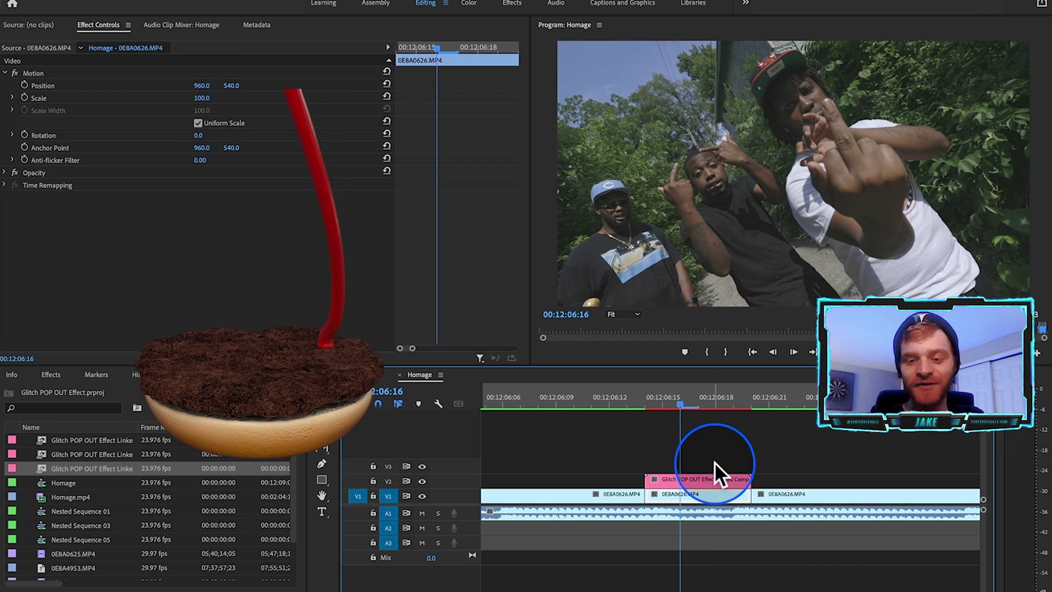
{"action": "left_click", "coordinate": [714, 456]}
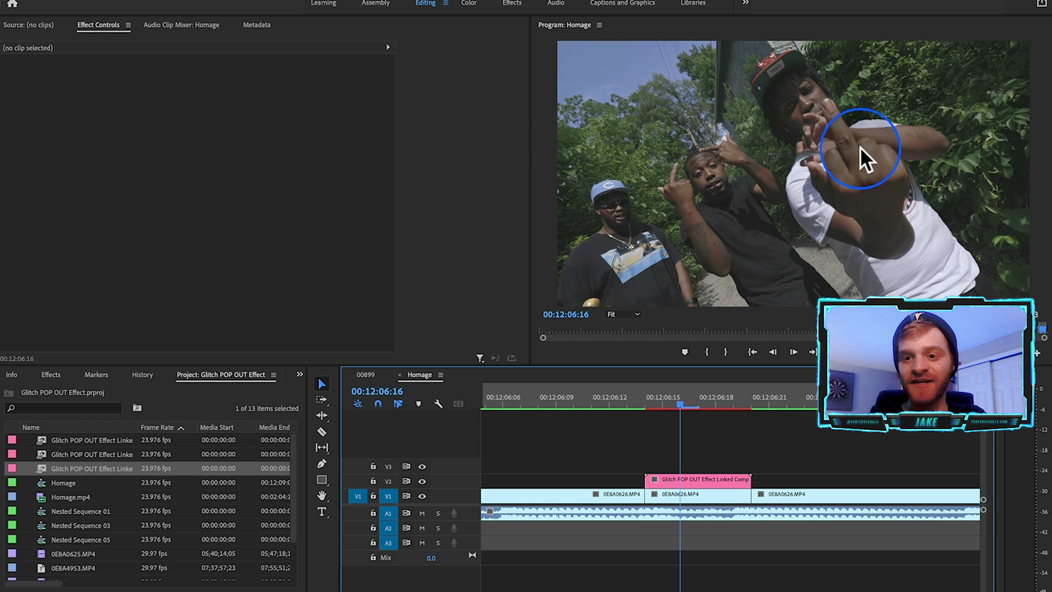
{"action": "left_click", "coordinate": [693, 480]}
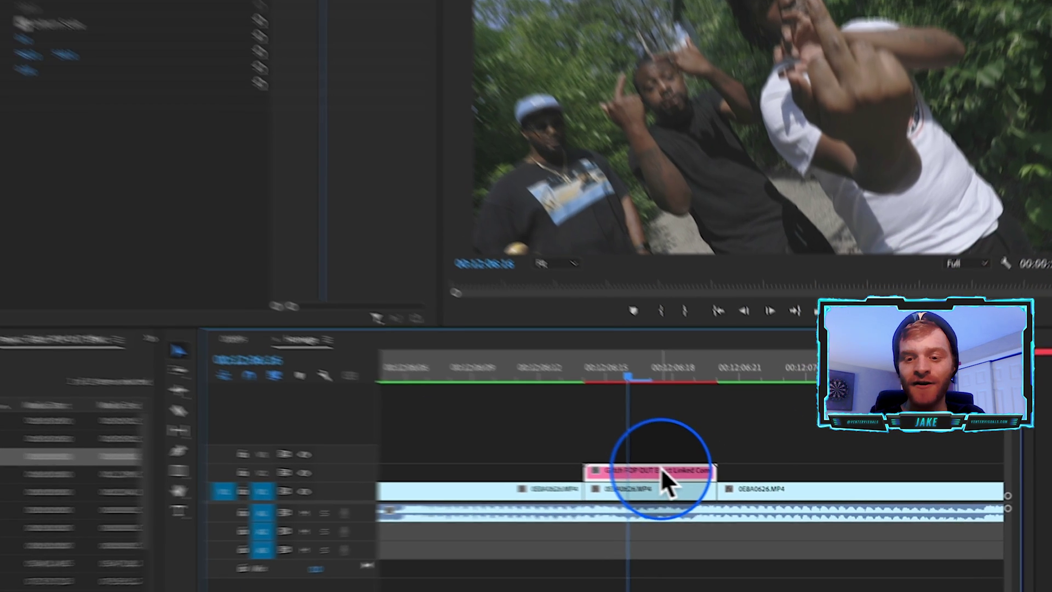
{"action": "left_click_drag", "start_coordinate": [706, 477], "coordinate": [706, 468]}
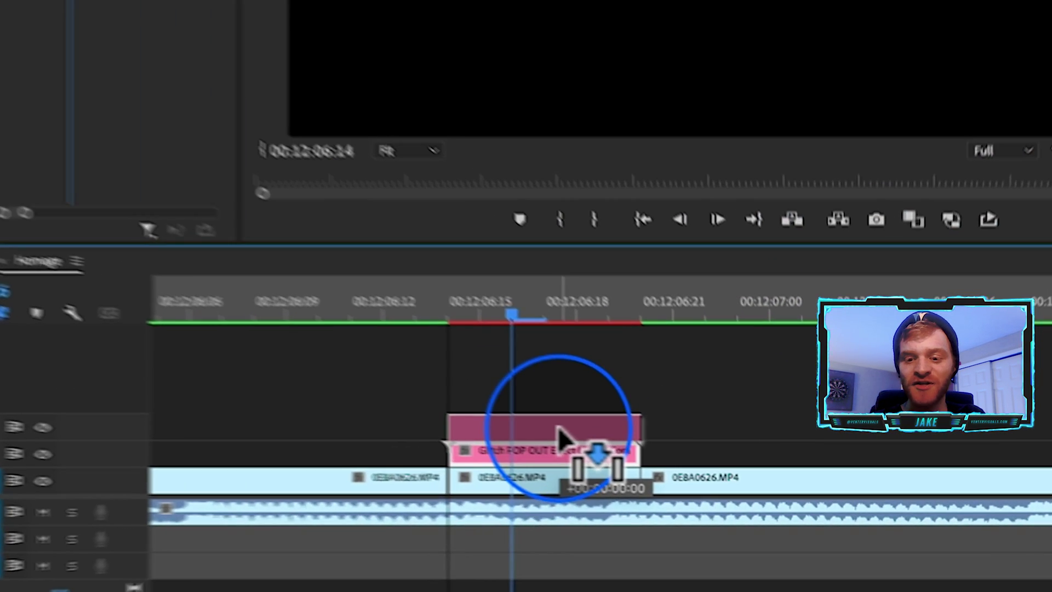
{"action": "left_click_drag", "start_coordinate": [517, 419], "coordinate": [516, 416]}
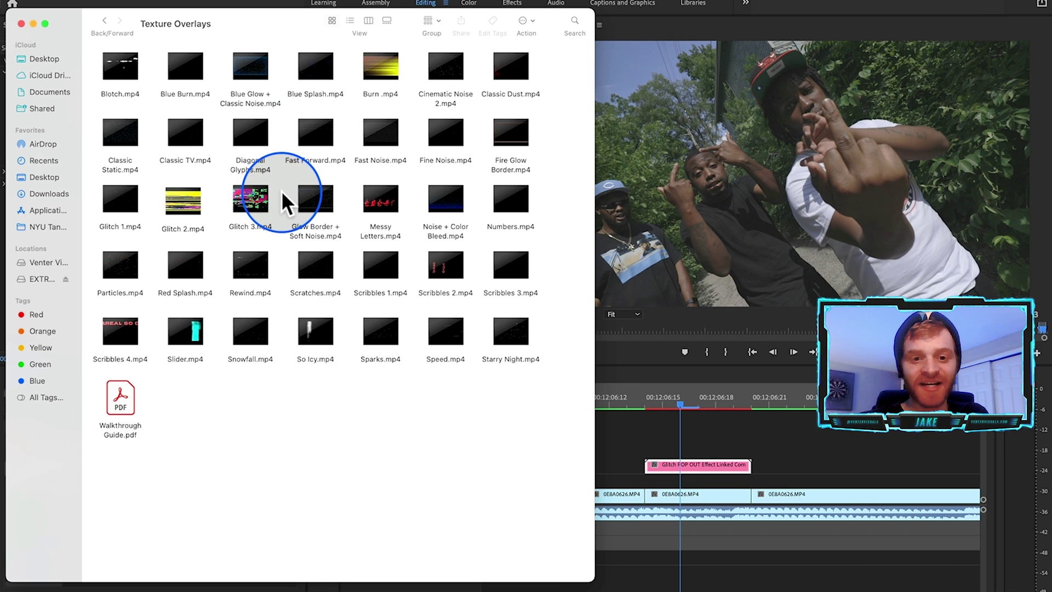
Quick Look Glitch 3, Fast Forward and Messy Letters, then drag Glitch 3.mp4 to the timeline.
{"action": "left_click", "coordinate": [250, 201]}
{"action": "key", "text": "space"}
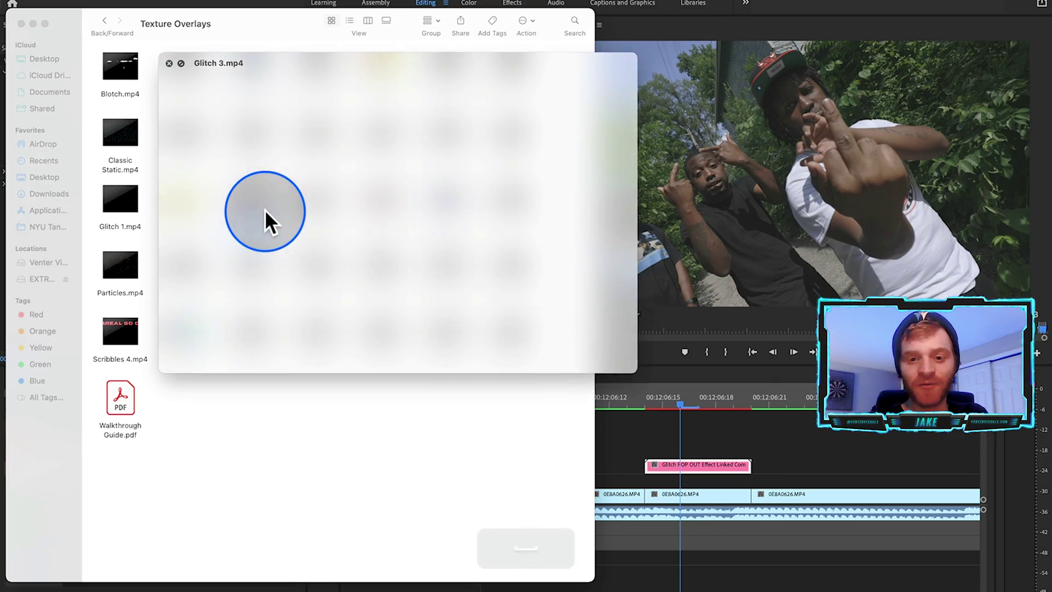
{"action": "key", "text": "Right"}
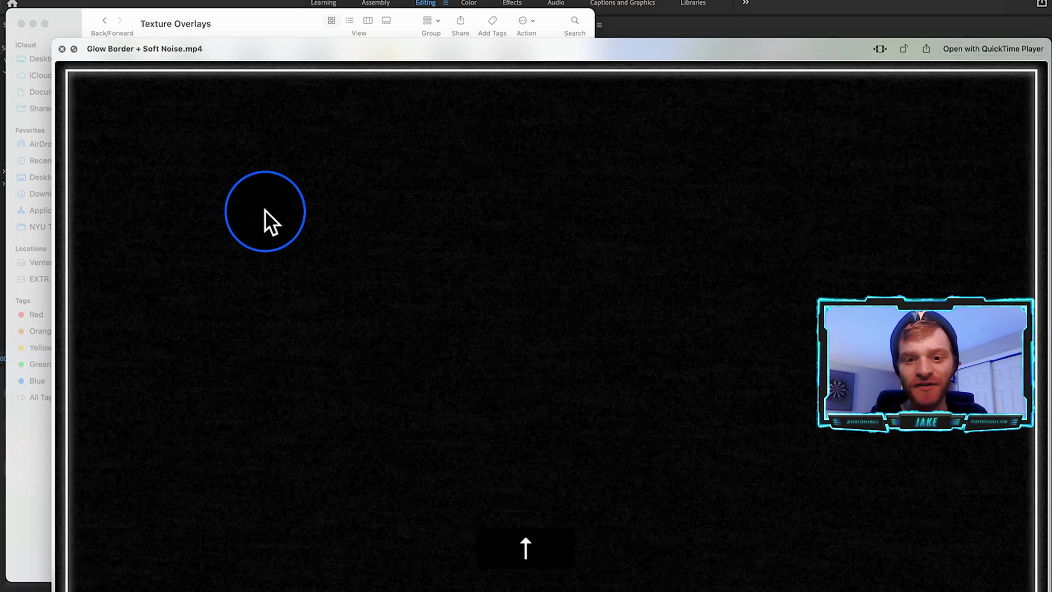
{"action": "key", "text": "Right"}
{"action": "key", "text": "Right"}
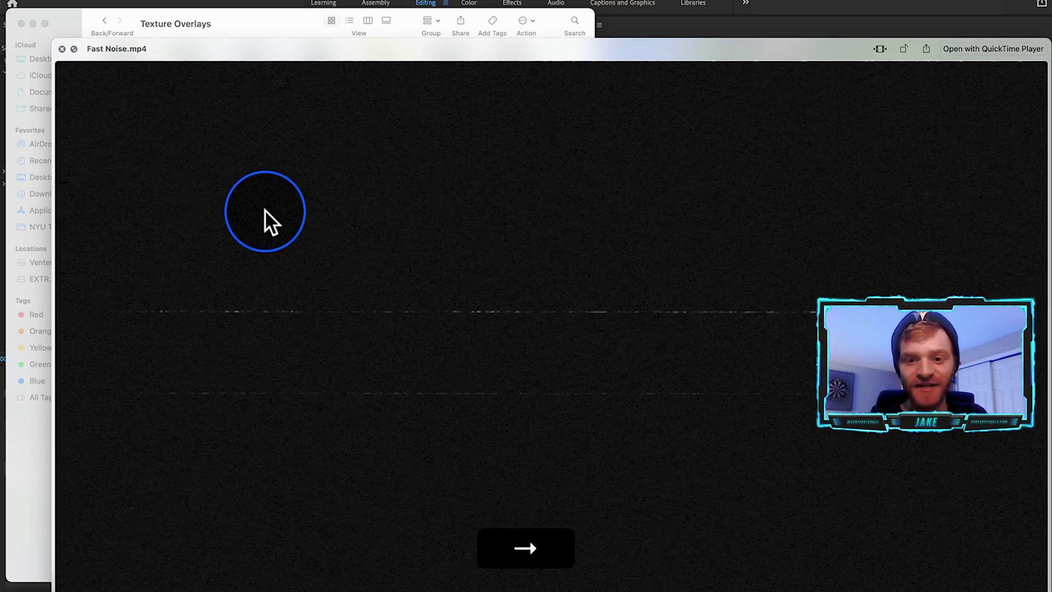
{"action": "key", "text": "Down"}
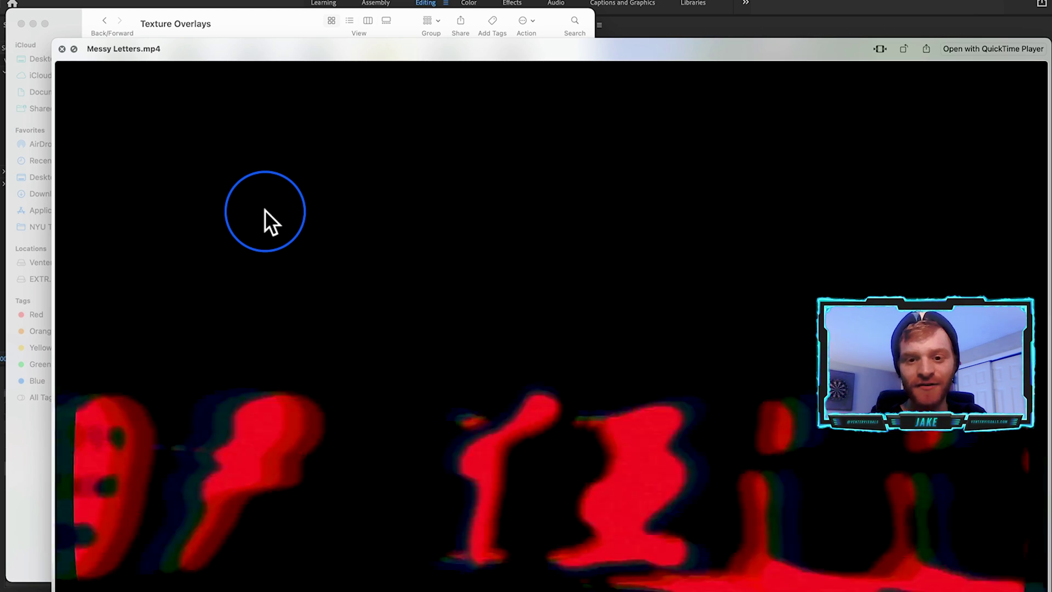
{"action": "key", "text": "space"}
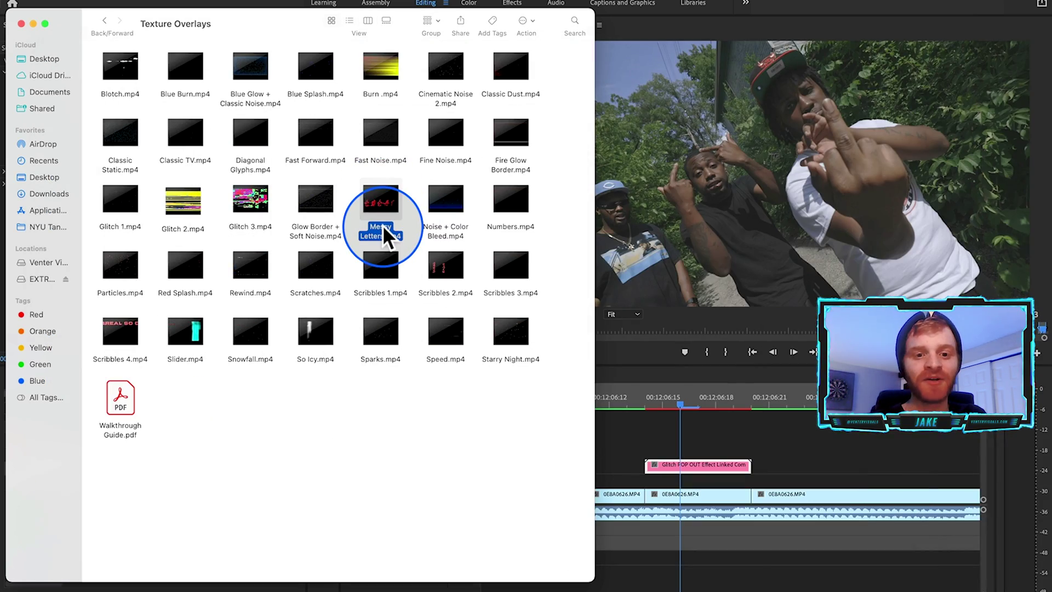
{"action": "left_click", "coordinate": [257, 206]}
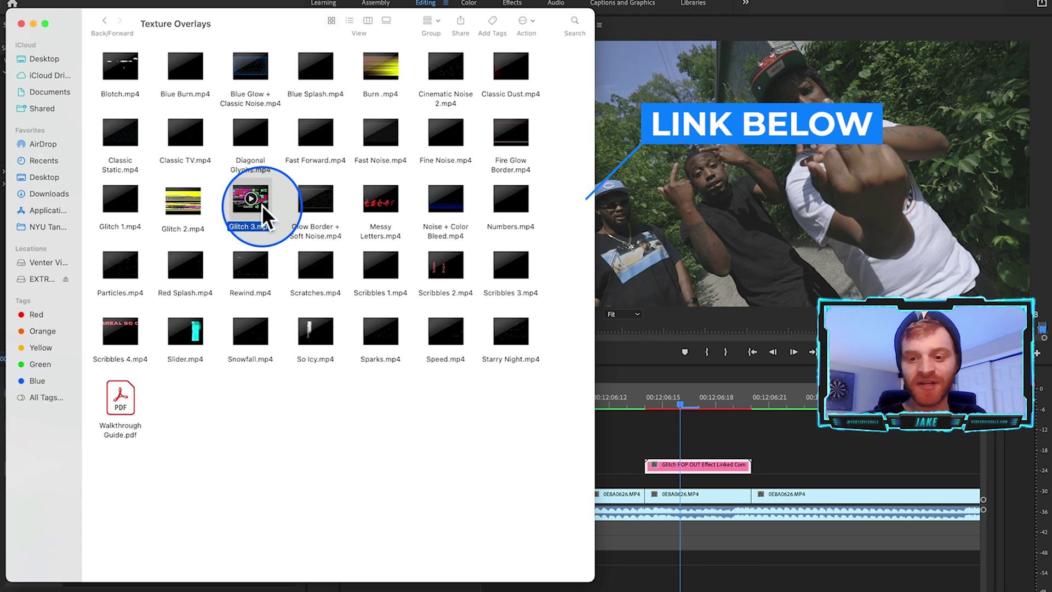
{"action": "left_click_drag", "start_coordinate": [262, 204], "coordinate": [656, 491]}
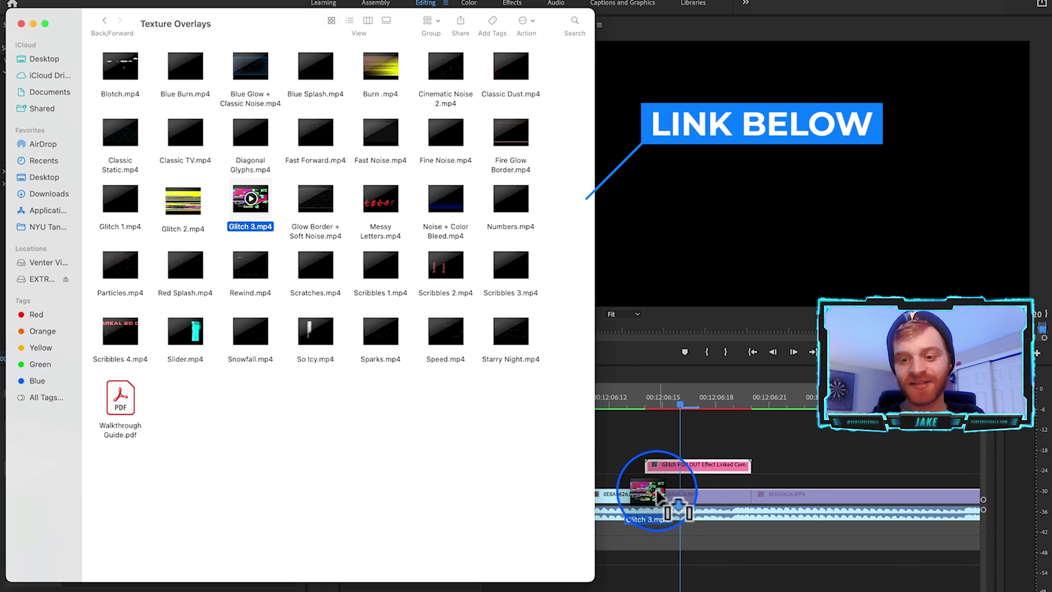
Shrink the Glitch 3 overlay to 41% scale and select the background footage segment.
{"action": "left_click", "coordinate": [697, 484]}
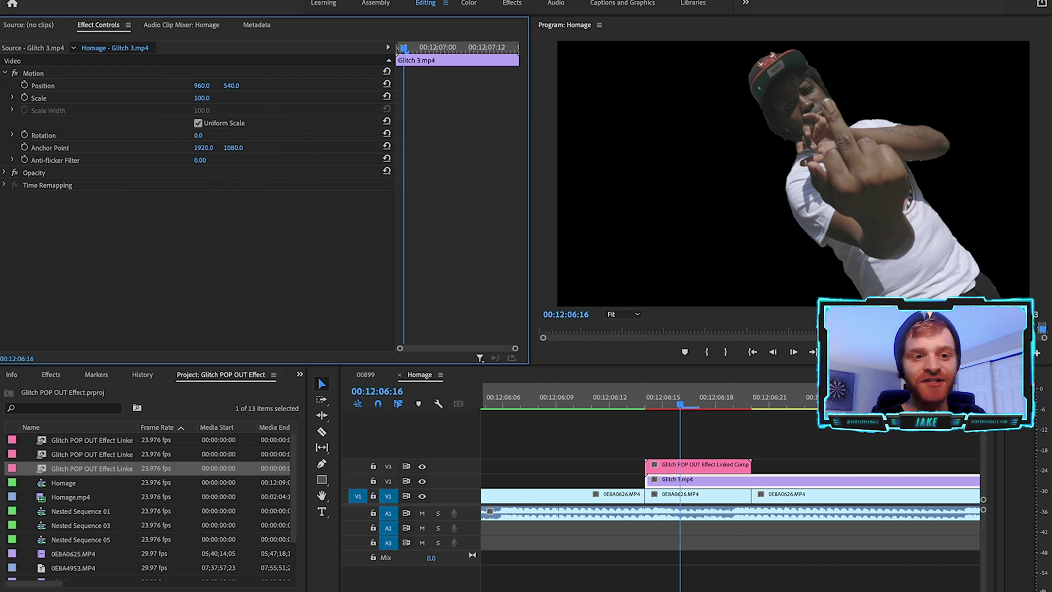
{"action": "left_click_drag", "start_coordinate": [203, 97], "coordinate": [198, 98]}
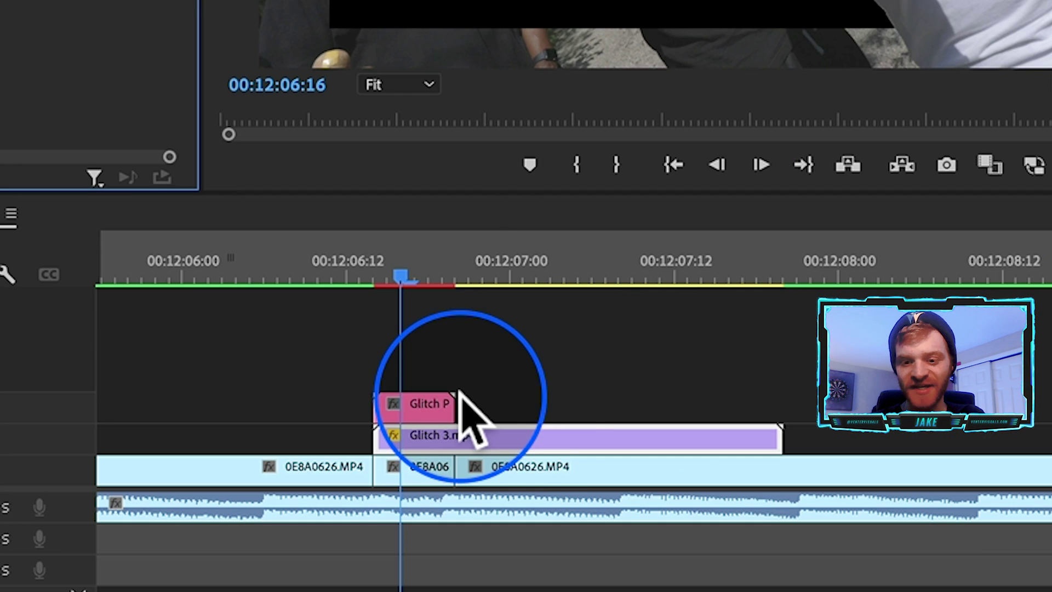
{"action": "left_click", "coordinate": [469, 464]}
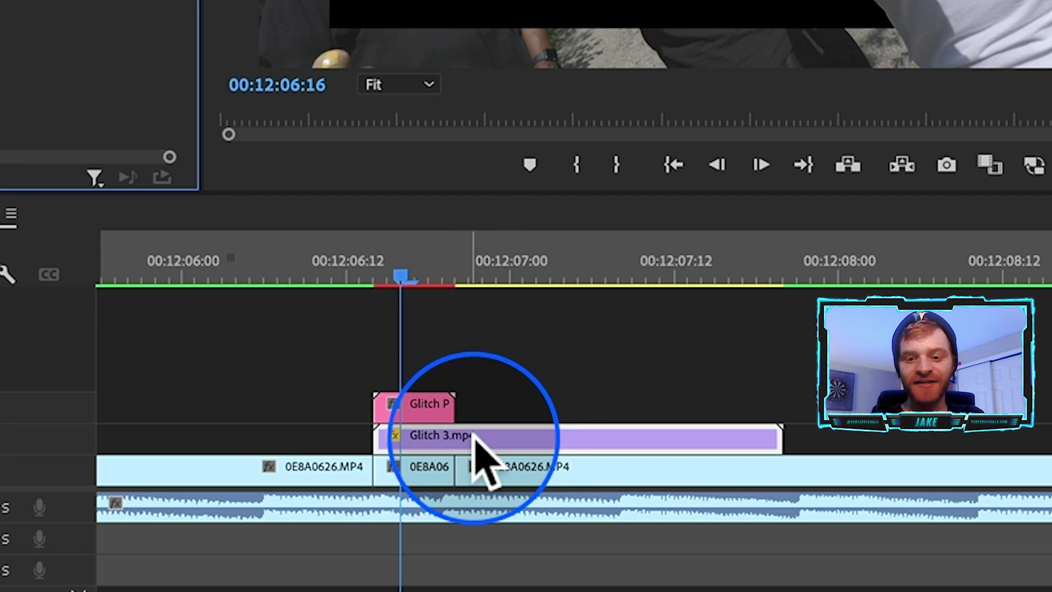
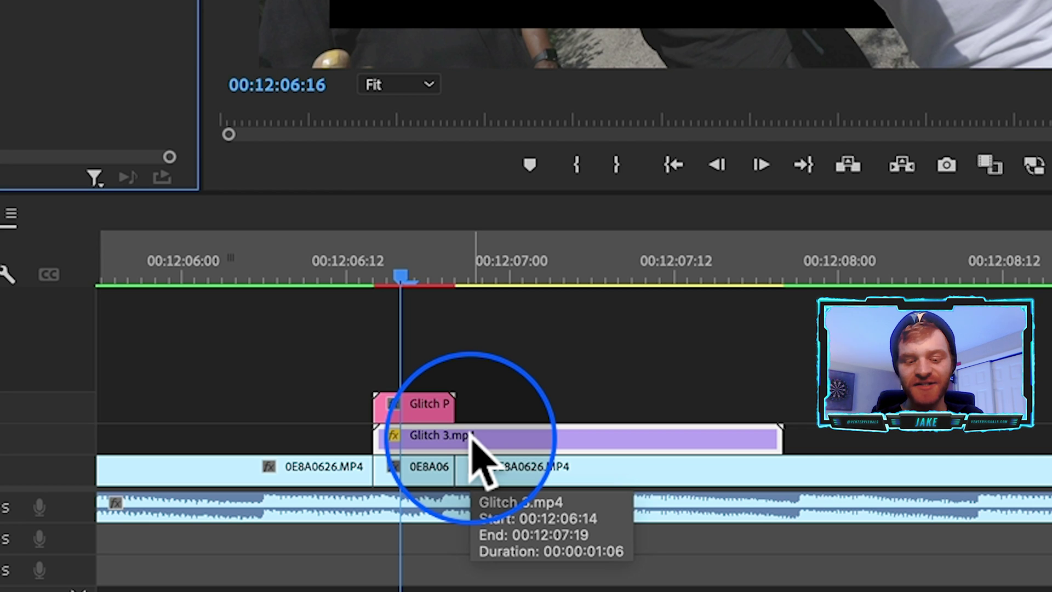
Set the Glitch 3.mp4 overlay's playback speed to 300%.
{"action": "left_click", "coordinate": [505, 438]}
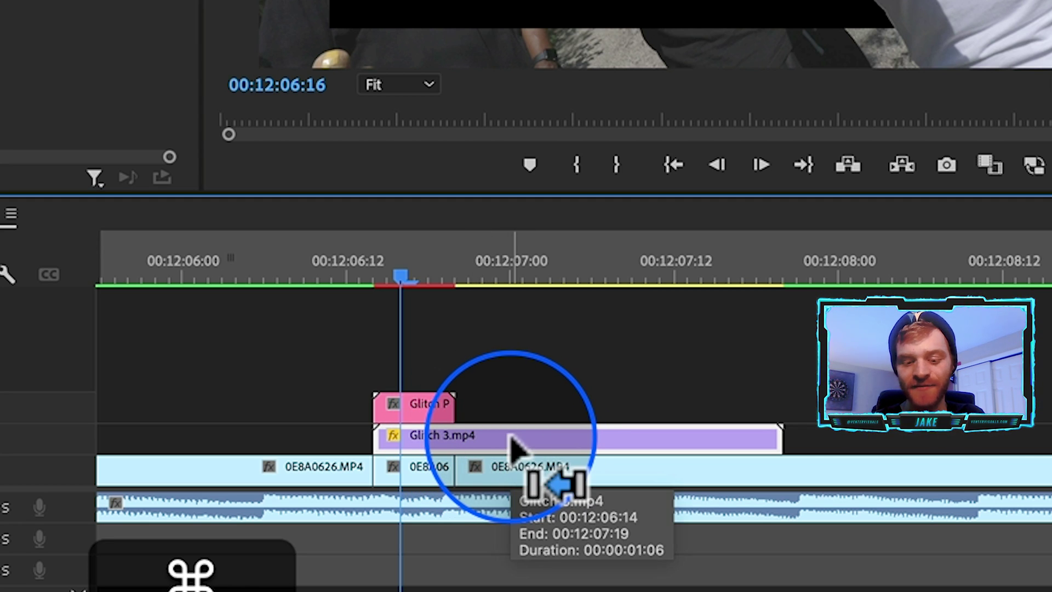
{"action": "key", "text": "super+r"}
{"action": "type", "text": "30"}
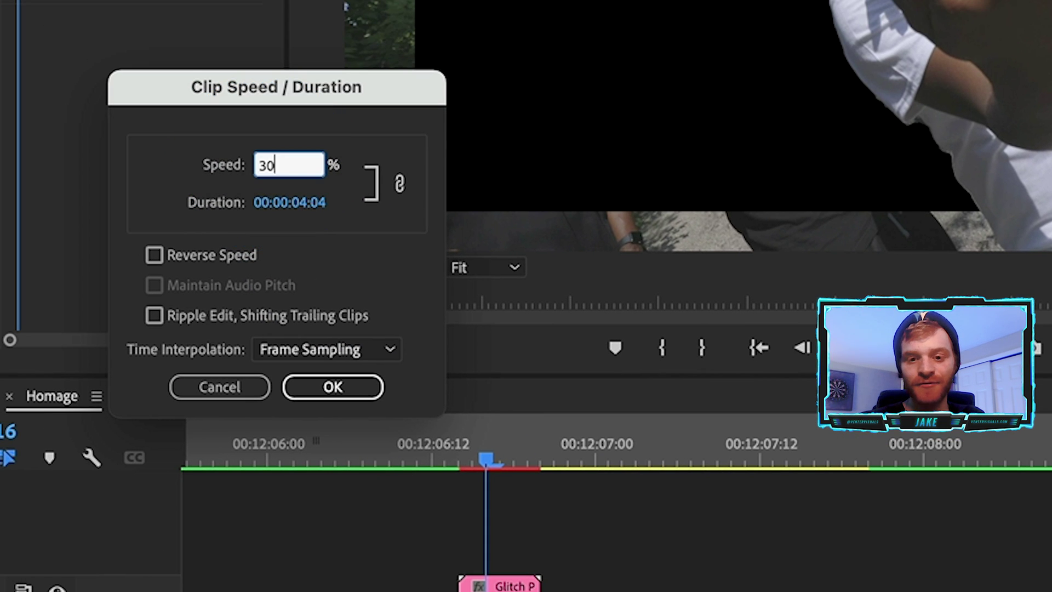
{"action": "key", "text": "Return"}
Trim the overlay's start and end to match the V3 pop-out clip.
{"action": "left_click", "coordinate": [653, 477]}
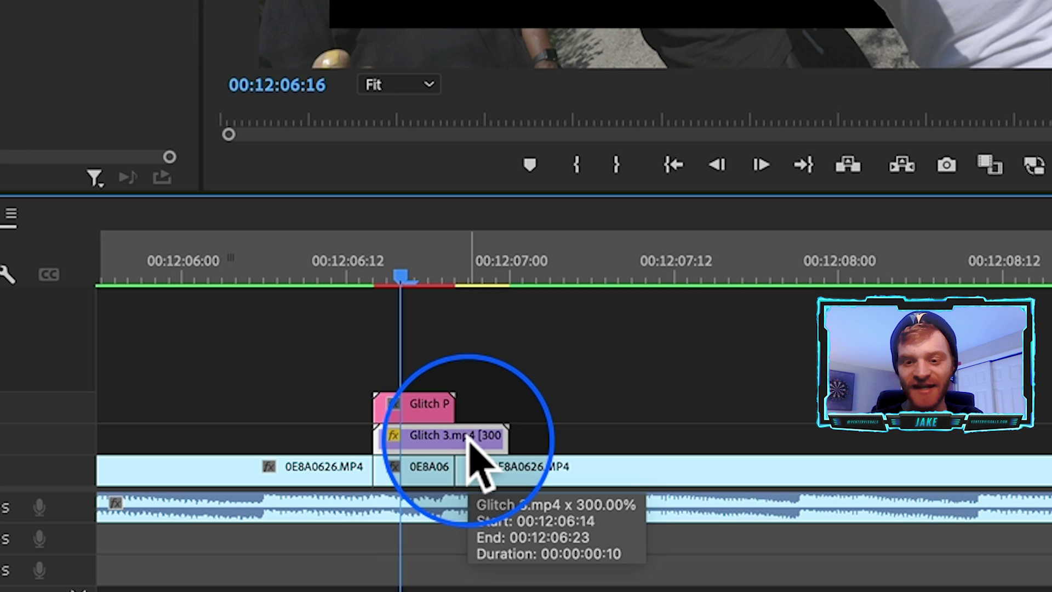
{"action": "left_click_drag", "start_coordinate": [673, 479], "coordinate": [663, 480]}
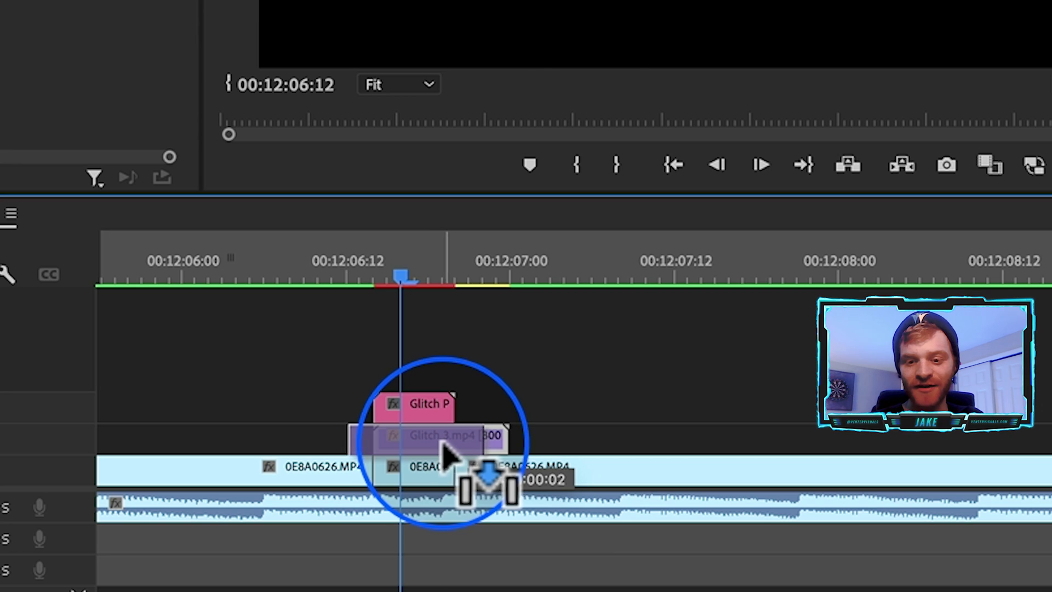
{"action": "key", "text": "super+z"}
{"action": "left_click_drag", "start_coordinate": [470, 434], "coordinate": [451, 434]}
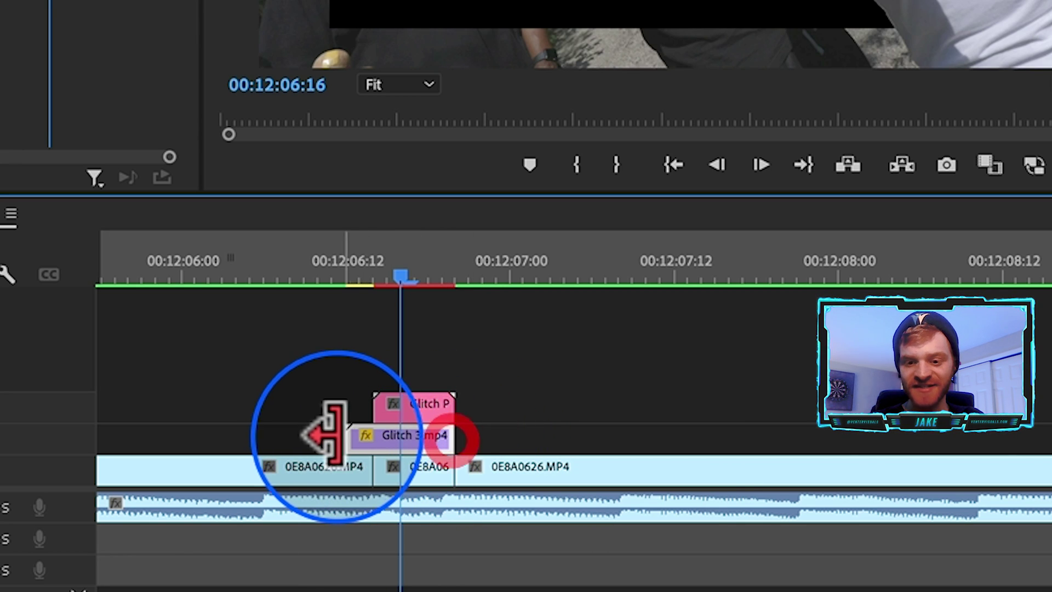
{"action": "left_click_drag", "start_coordinate": [349, 434], "coordinate": [378, 434]}
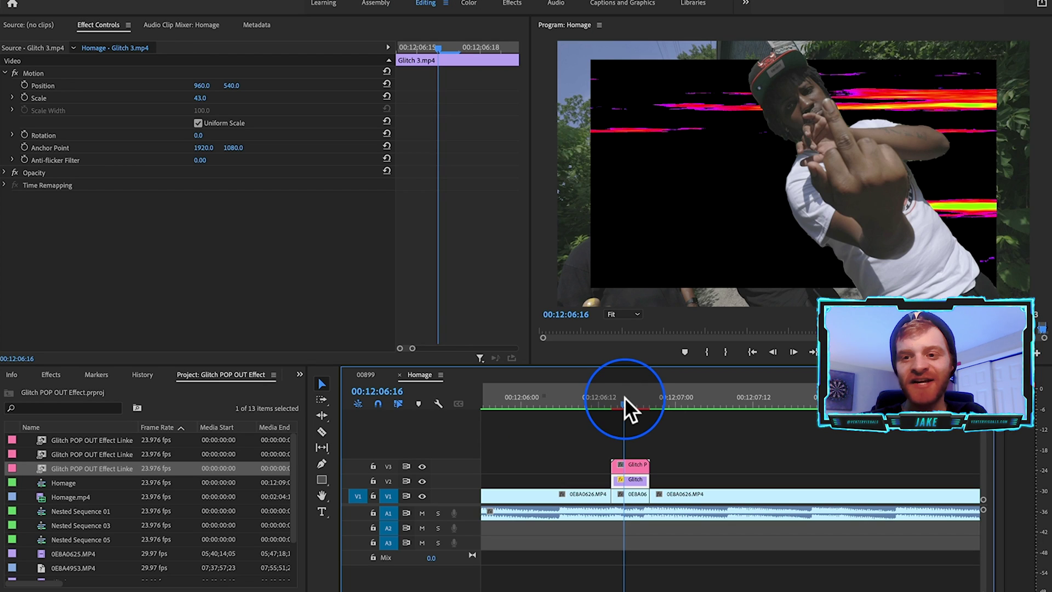
Move the playhead onto the glitch section and step through it frame by frame.
{"action": "left_click", "coordinate": [631, 397]}
{"action": "key", "text": "Left"}
{"action": "key", "text": "Left"}
{"action": "key", "text": "Left"}
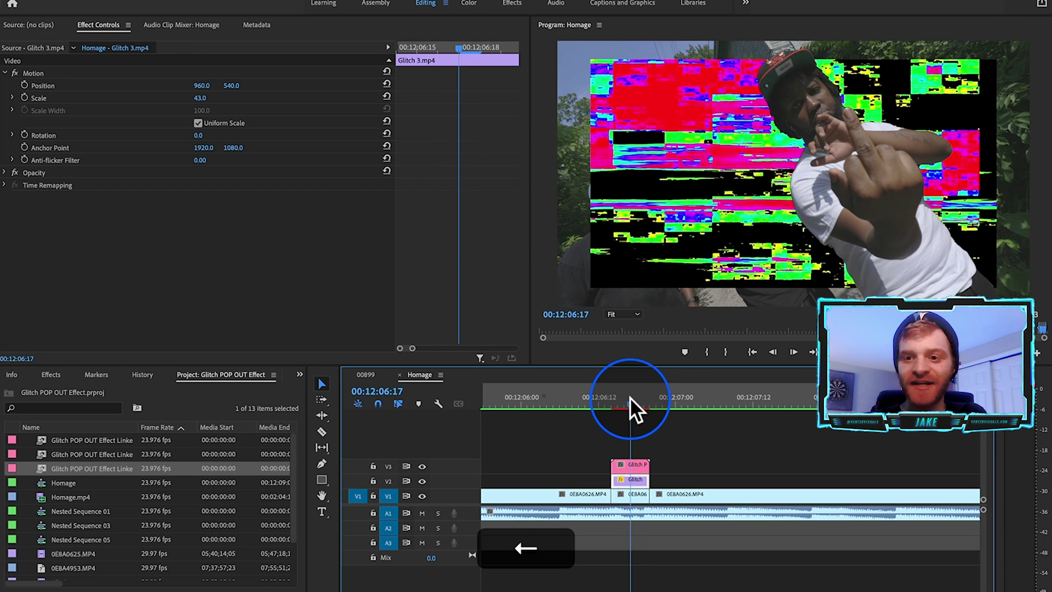
{"action": "key", "text": "Left"}
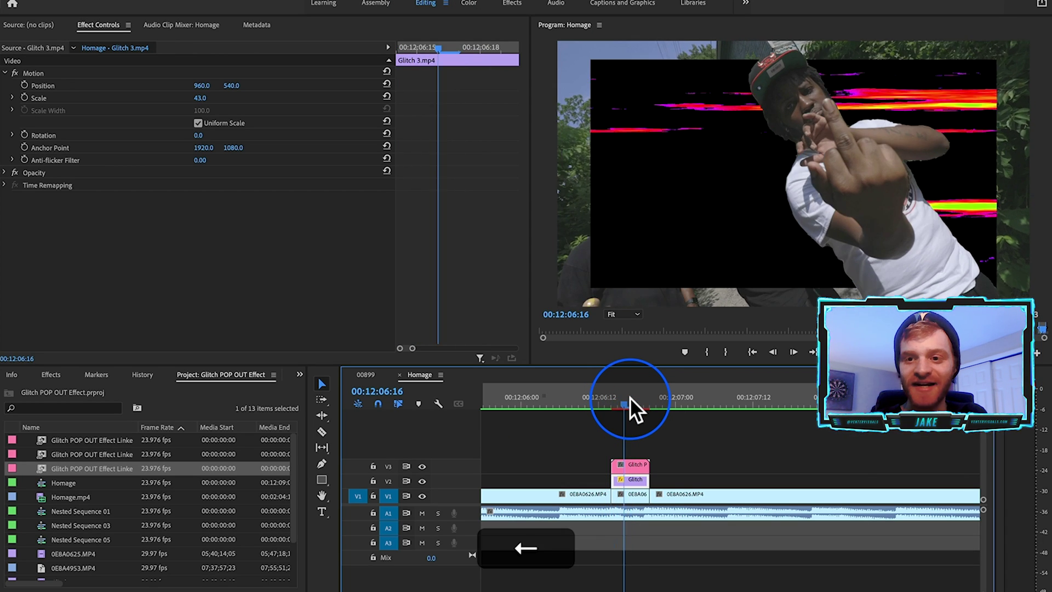
{"action": "key", "text": "Left"}
{"action": "key", "text": "Right"}
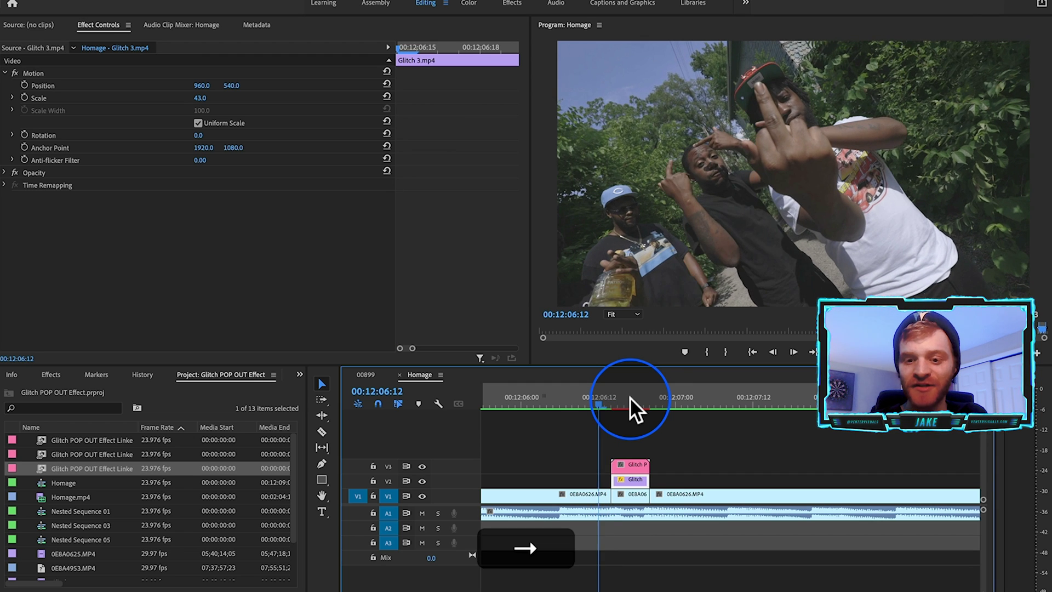
{"action": "key", "text": "Right"}
{"action": "key", "text": "Right"}
Check a few more frames, then select the rotoscoped Glitch POP OUT clip on V3.
{"action": "key", "text": "Left"}
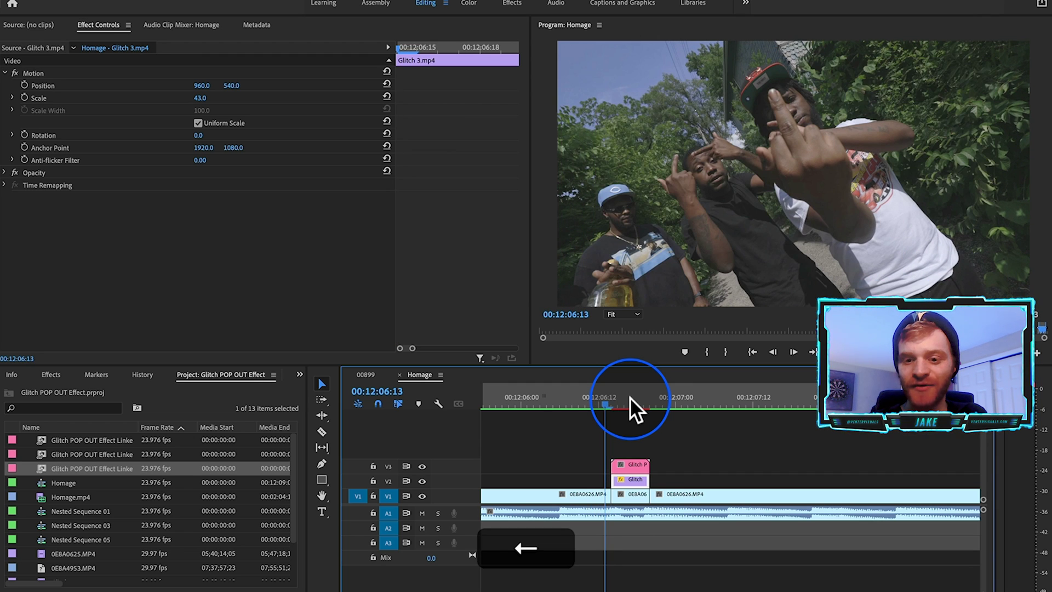
{"action": "key", "text": "Right"}
{"action": "key", "text": "Right"}
{"action": "key", "text": "Right"}
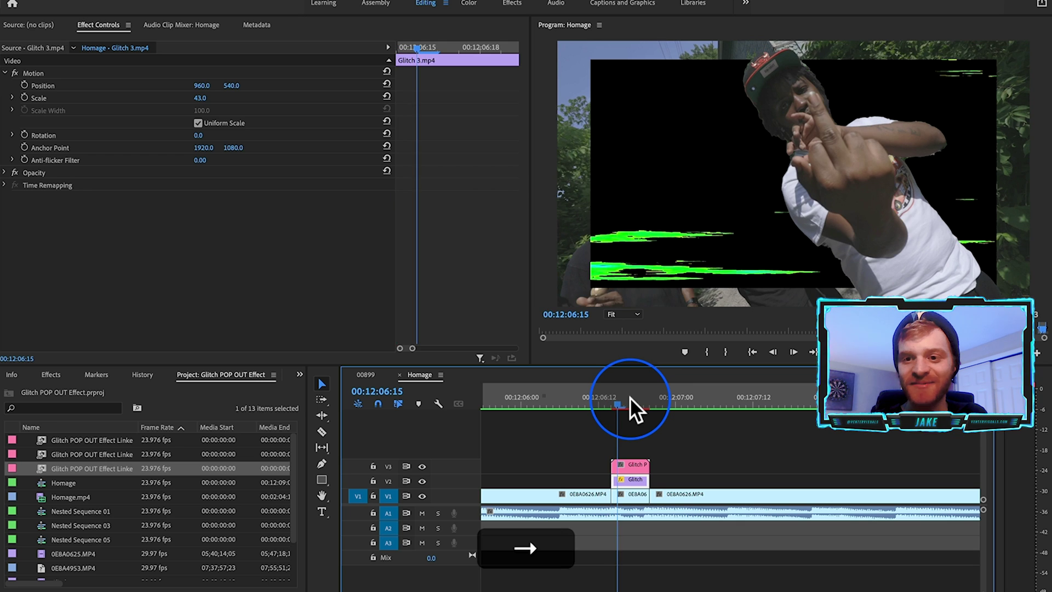
{"action": "key", "text": "Right"}
{"action": "key", "text": "Right"}
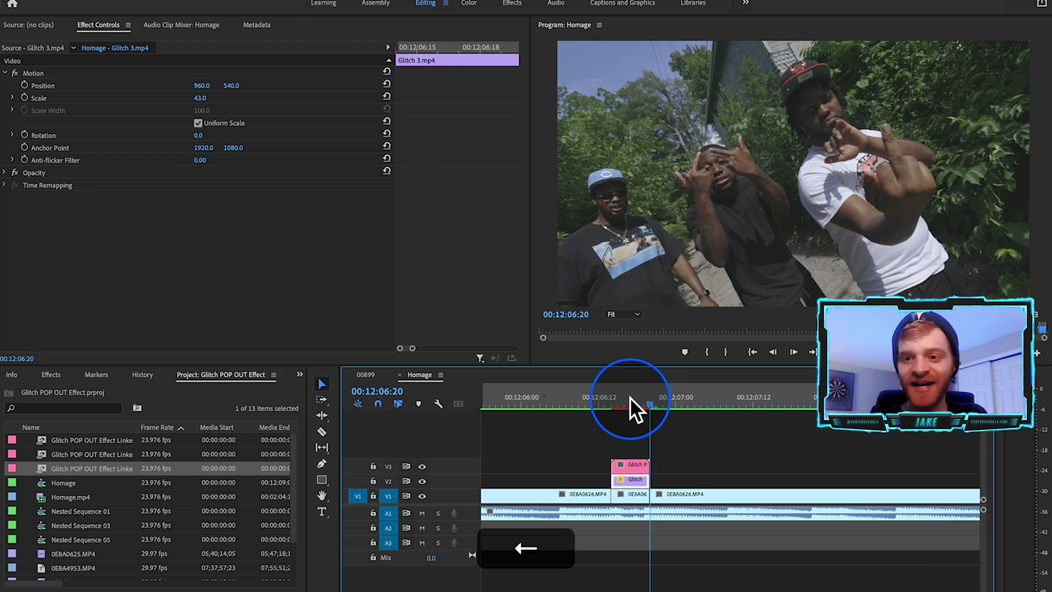
{"action": "left_click", "coordinate": [705, 434]}
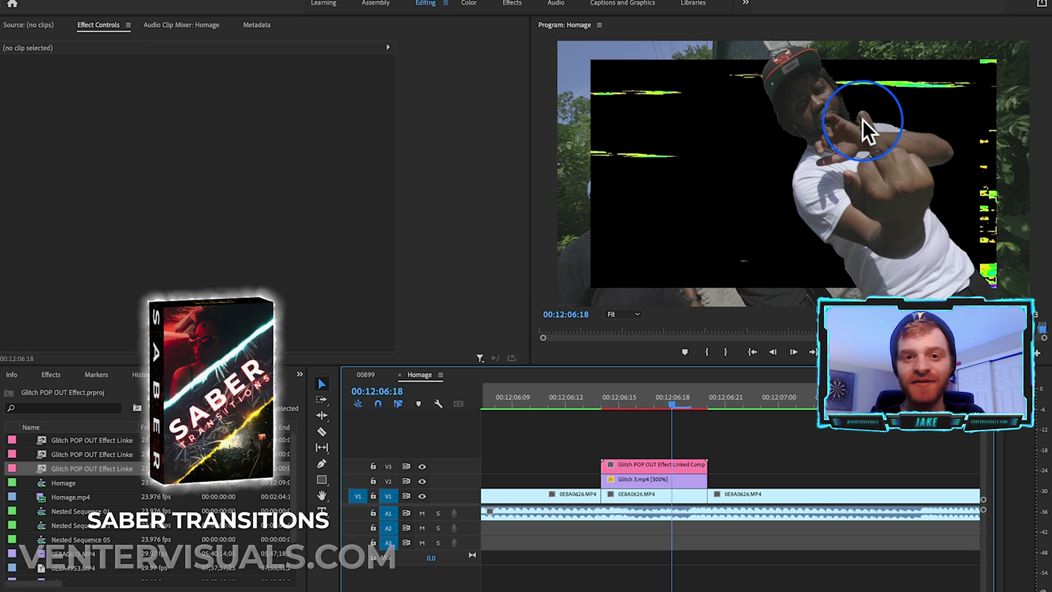
{"action": "left_click", "coordinate": [641, 467]}
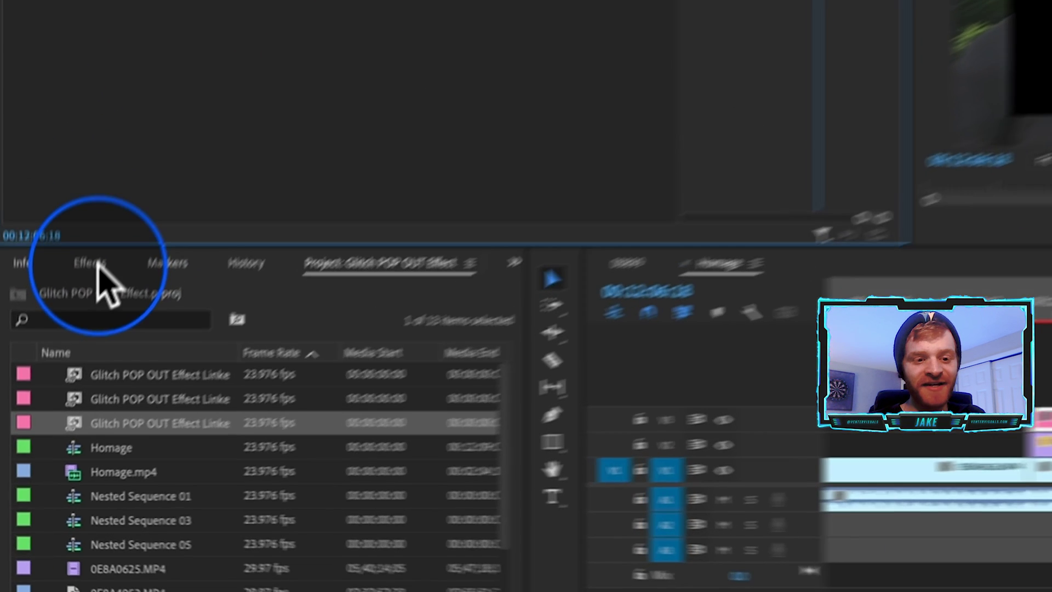
Search the Effects panel for 'echo' and apply Time > Echo to the Glitch POP OUT clip.
{"action": "left_click", "coordinate": [49, 374]}
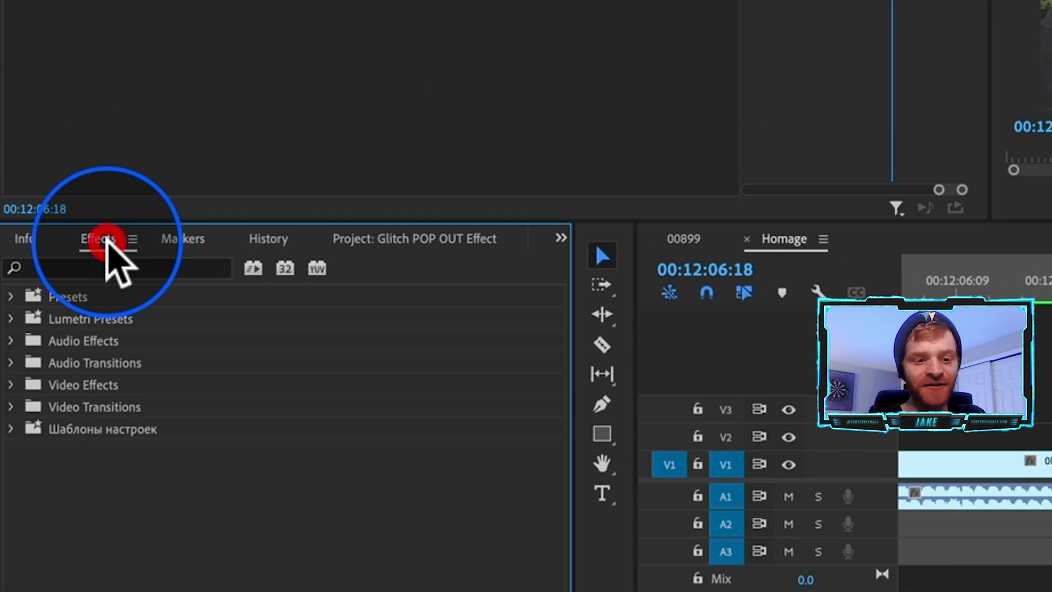
{"action": "left_click", "coordinate": [124, 268]}
{"action": "type", "text": "echo"}
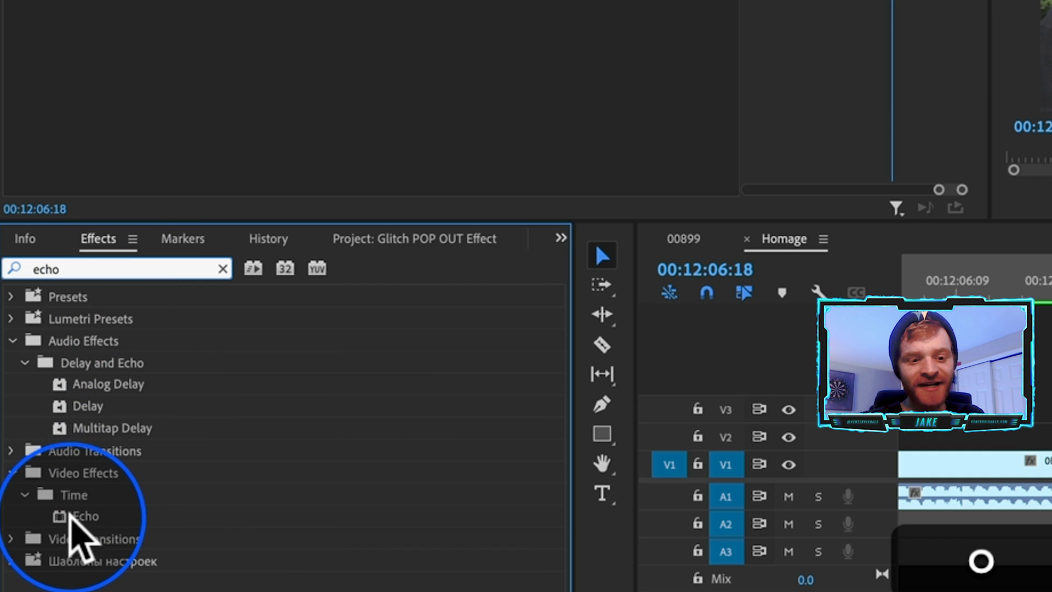
{"action": "mouse_move", "coordinate": [85, 516]}
{"action": "left_mouse_down"}
{"action": "mouse_move", "coordinate": [116, 460]}
{"action": "mouse_move", "coordinate": [405, 409]}
{"action": "left_mouse_up"}
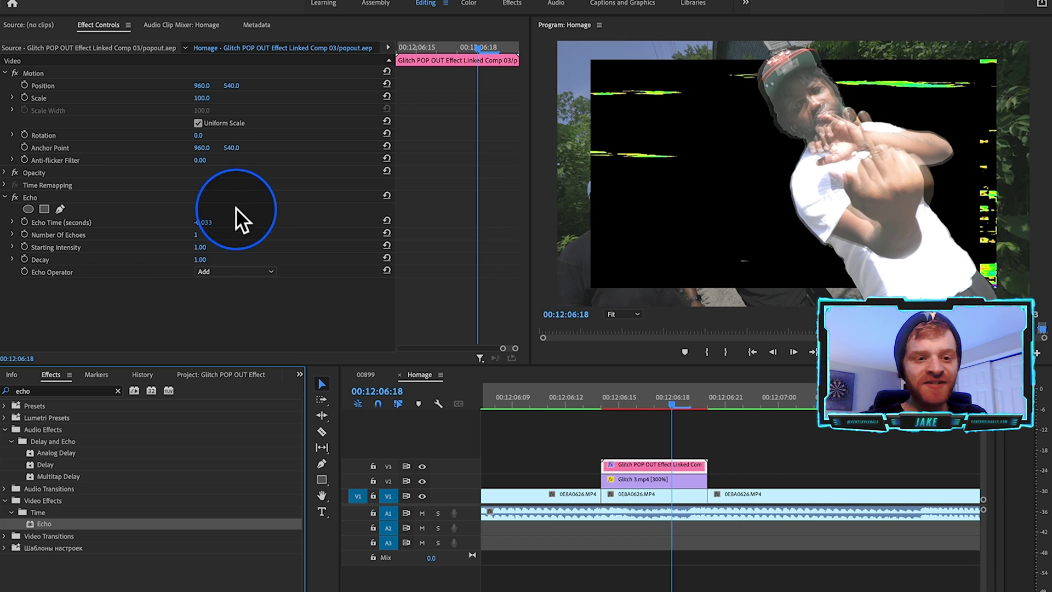
Give Echo 4 echoes, 0.70 decay, and the Composite In Front operator.
{"action": "left_click", "coordinate": [196, 235]}
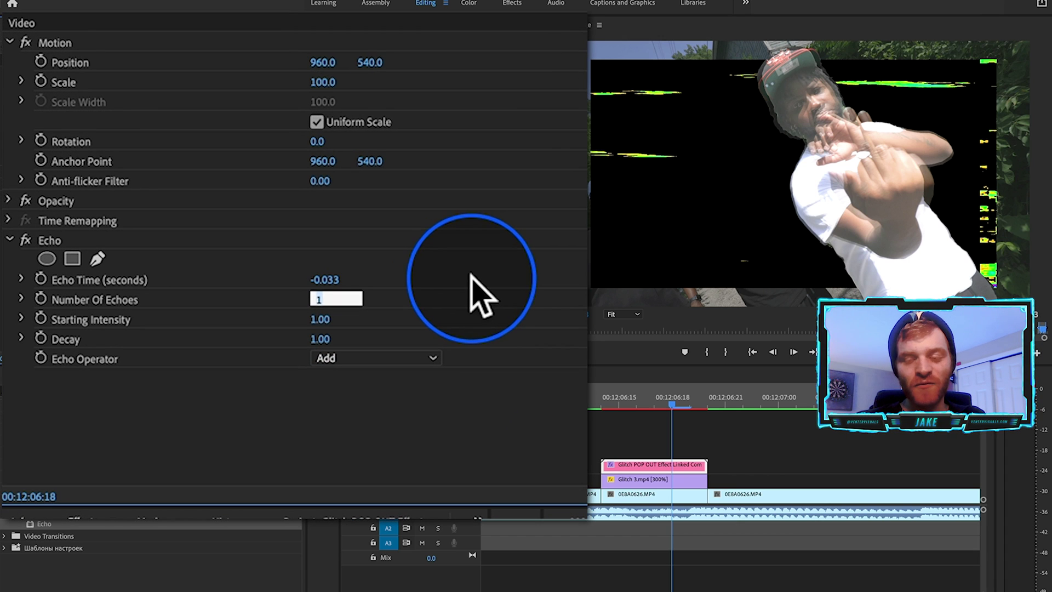
{"action": "type", "text": "4"}
{"action": "key", "text": "Return"}
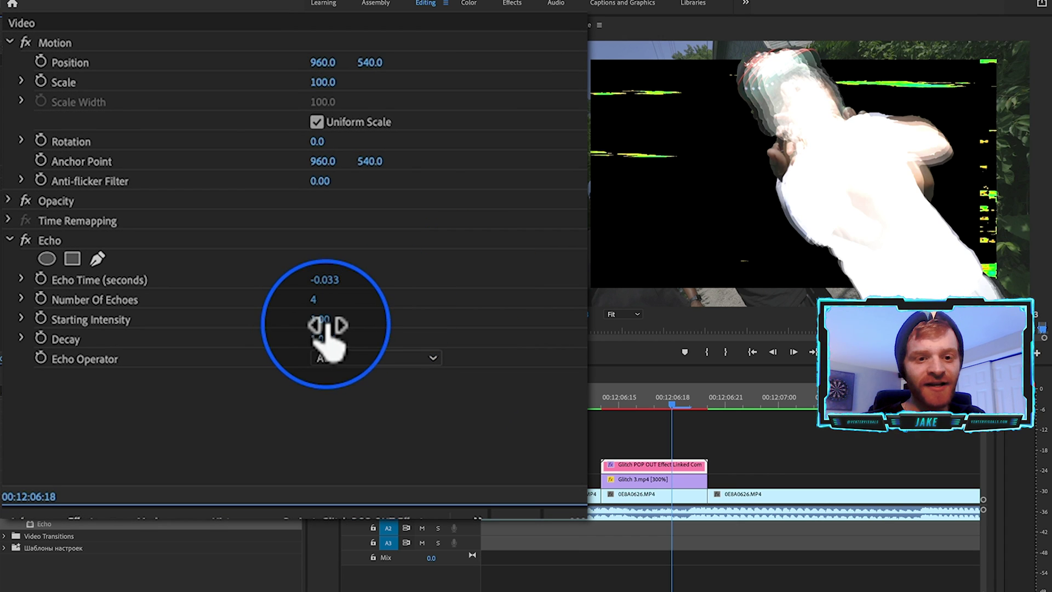
{"action": "left_click_drag", "start_coordinate": [321, 338], "coordinate": [312, 339]}
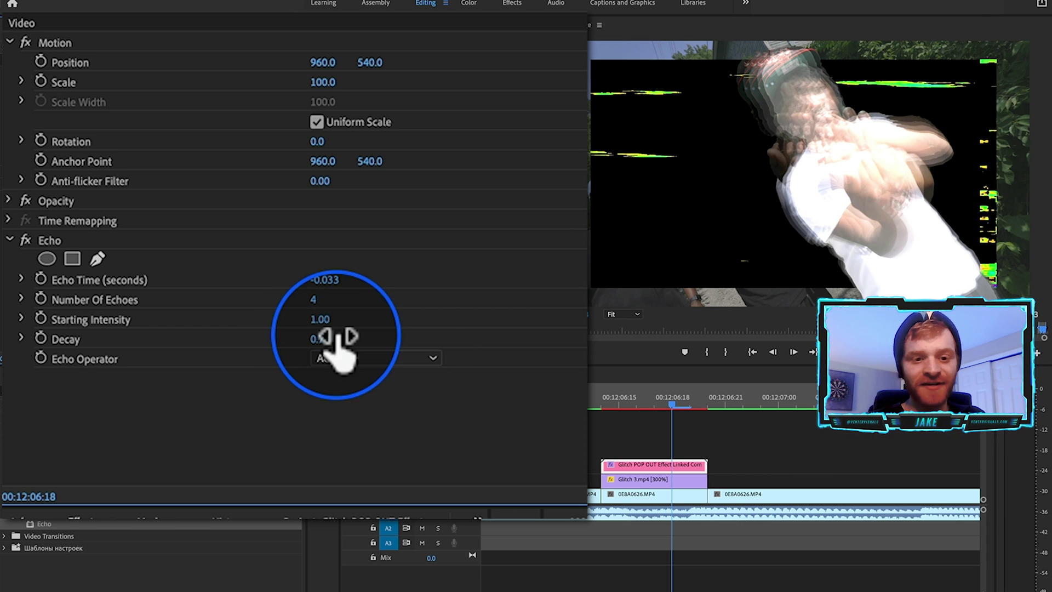
{"action": "left_click", "coordinate": [362, 358]}
{"action": "left_click", "coordinate": [375, 479]}
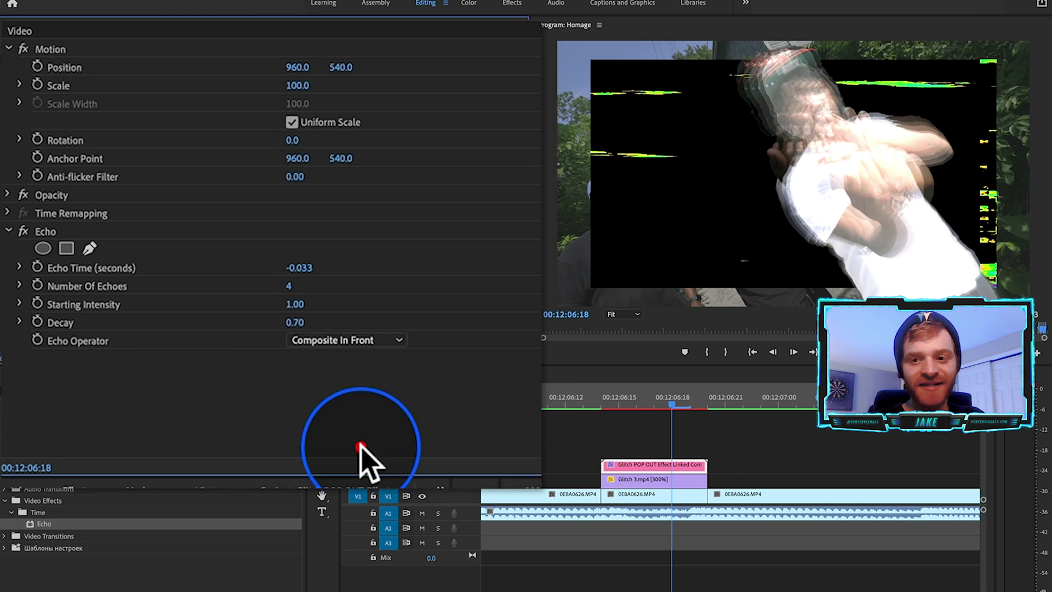
{"action": "left_click", "coordinate": [621, 398]}
{"action": "key", "text": "Right"}
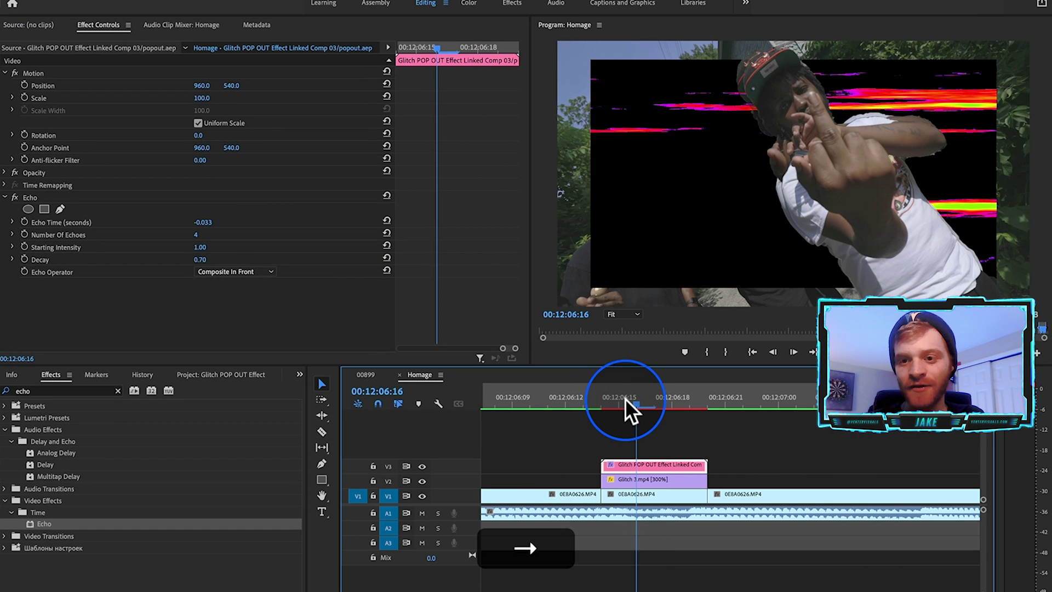
{"action": "key", "text": "Right"}
{"action": "key", "text": "Right"}
{"action": "key", "text": "Right"}
{"action": "key", "text": "Right"}
{"action": "key", "text": "Right"}
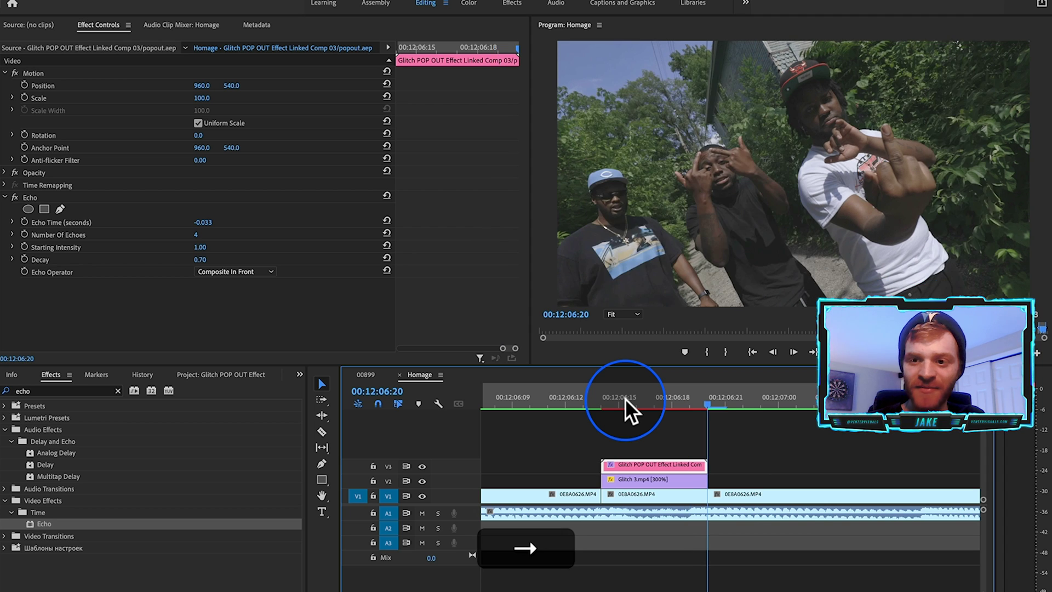
{"action": "key", "text": "Left"}
{"action": "key", "text": "Left"}
{"action": "key", "text": "Left"}
{"action": "key", "text": "Left"}
{"action": "key", "text": "Left"}
{"action": "key", "text": "Right"}
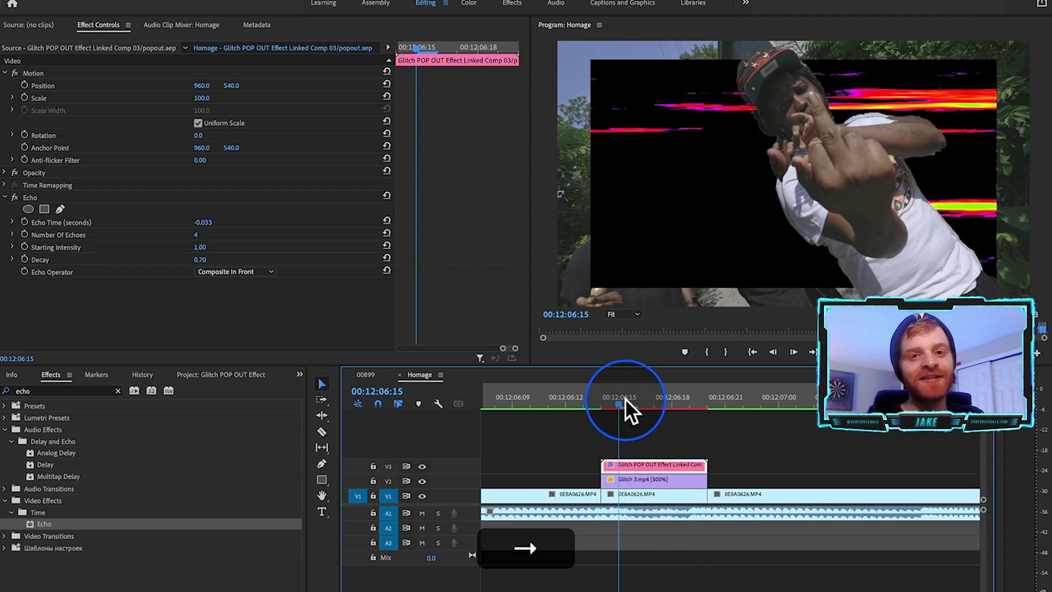
{"action": "key", "text": "Right"}
{"action": "key", "text": "Right"}
{"action": "key", "text": "Right"}
{"action": "key", "text": "Right"}
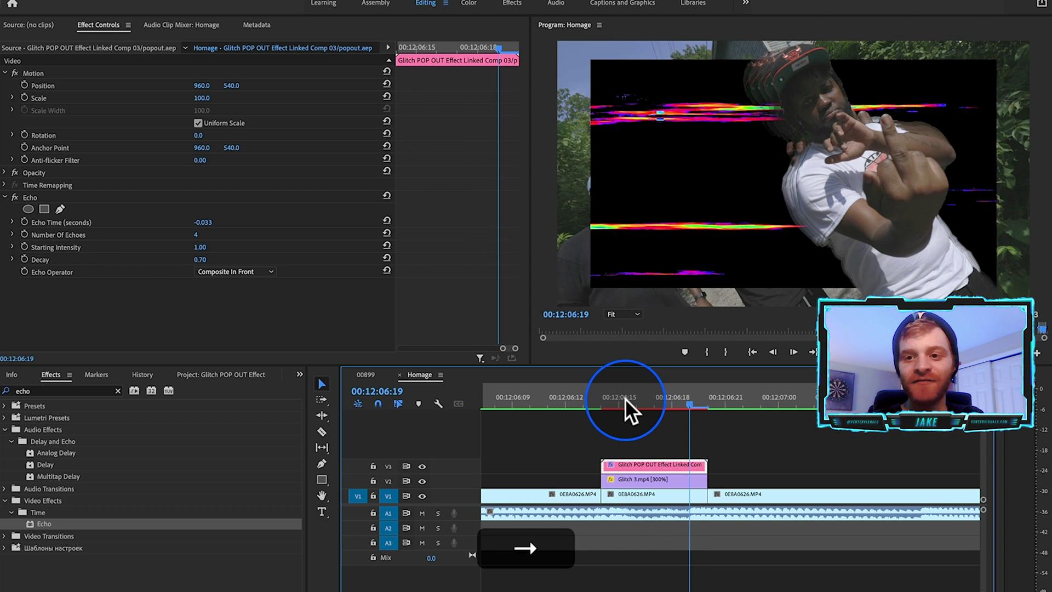
{"action": "key", "text": "Left"}
{"action": "left_click", "coordinate": [585, 400]}
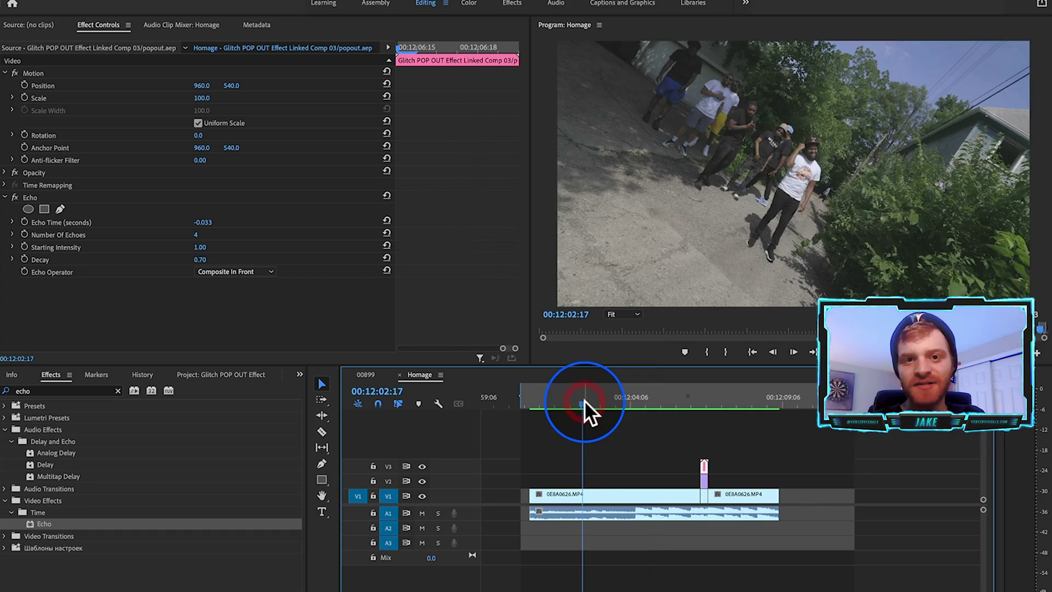